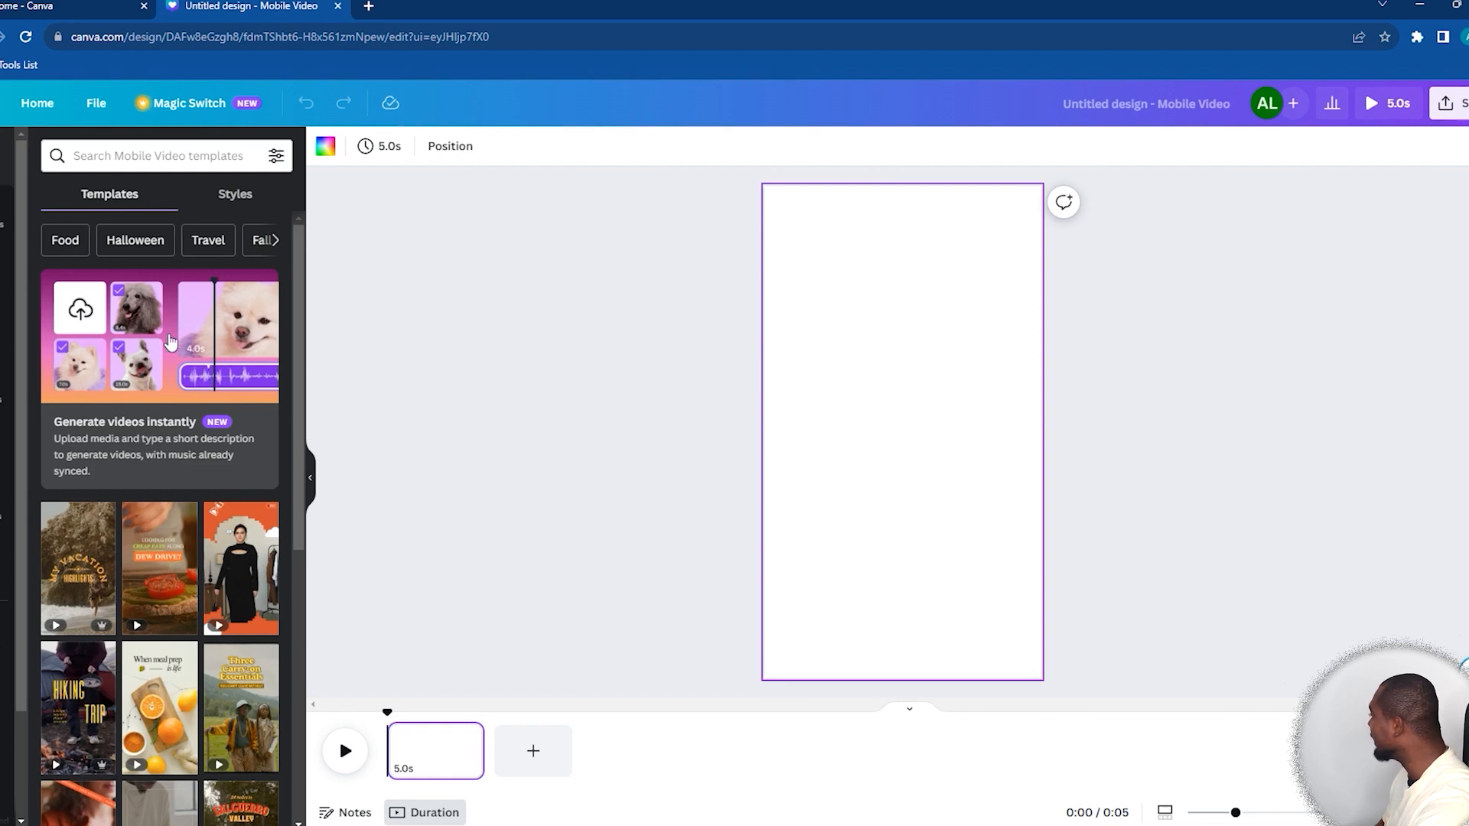
- Open the Magic Design generator for creating videos instantly from media
click(169, 334)
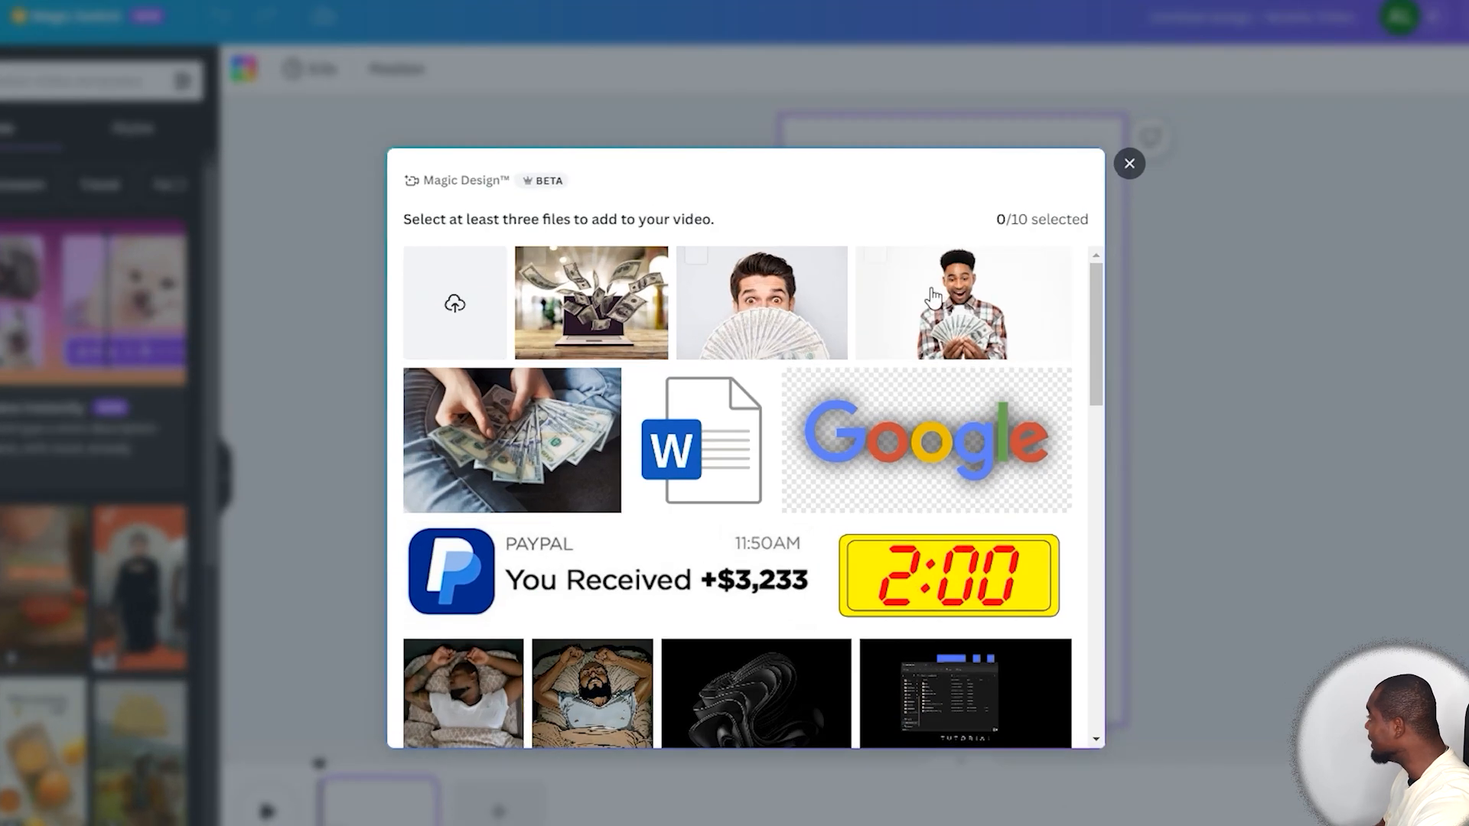
click(497, 337)
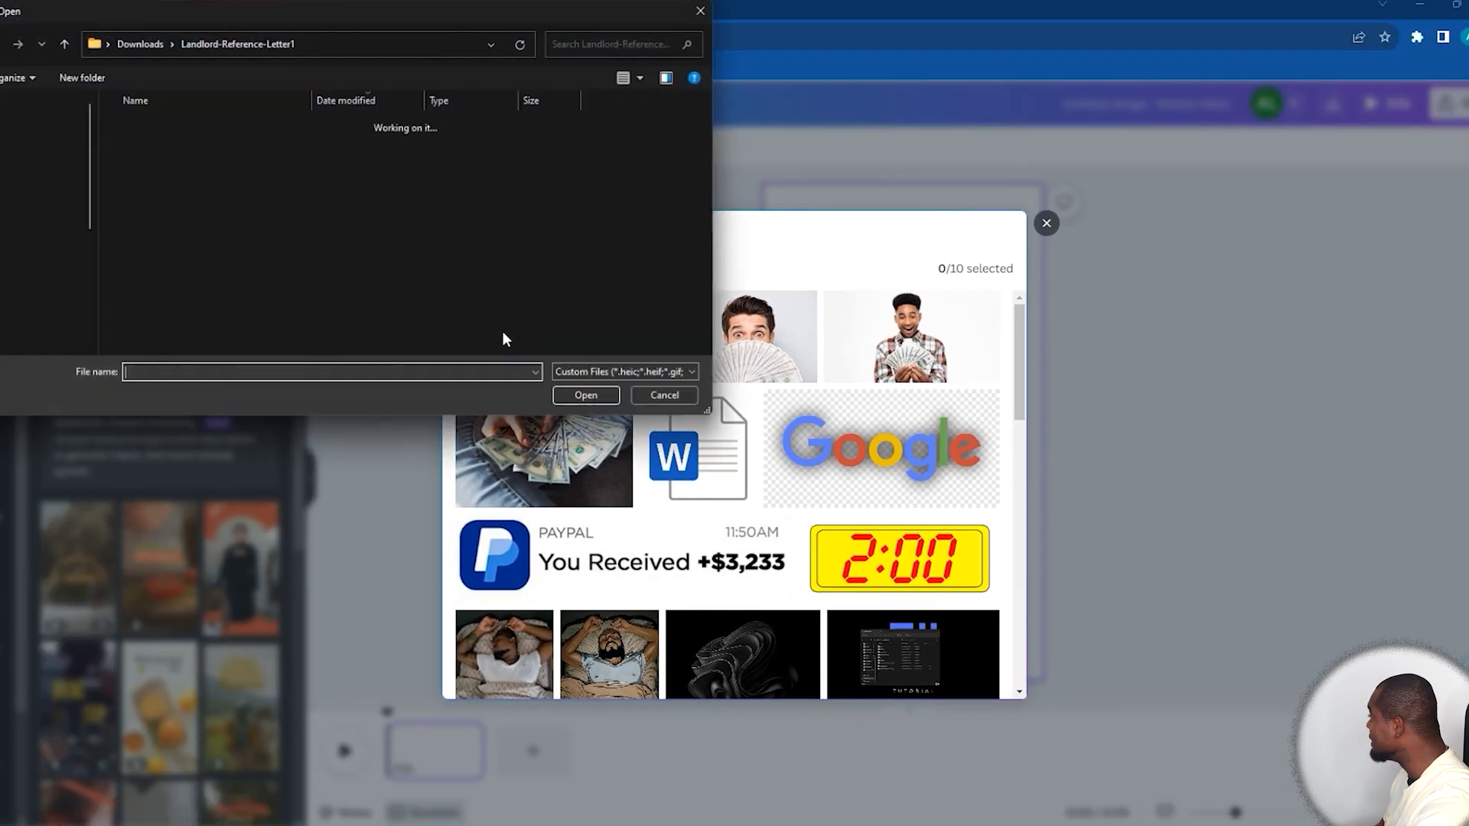
click(32, 178)
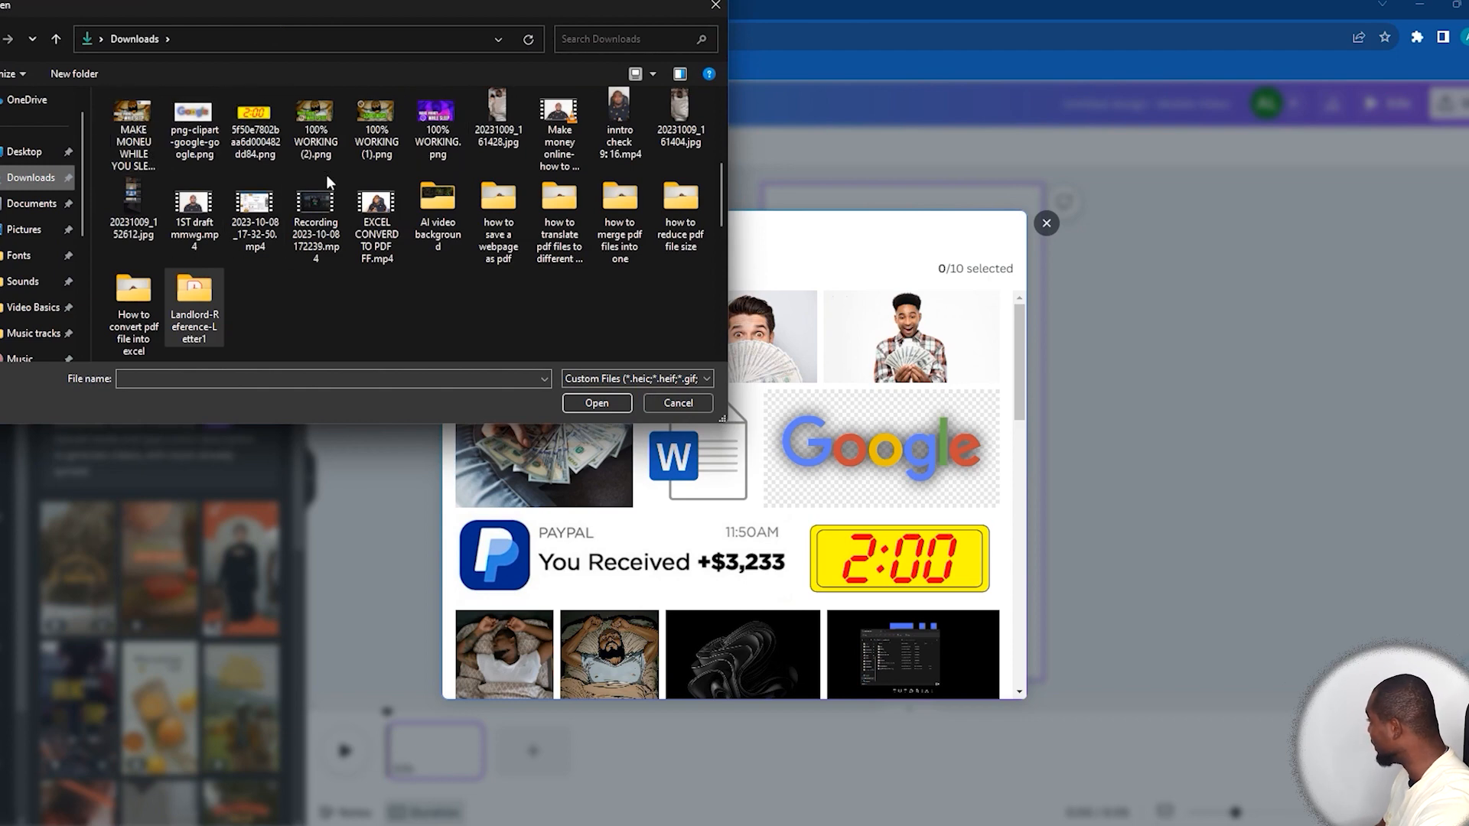
click(716, 8)
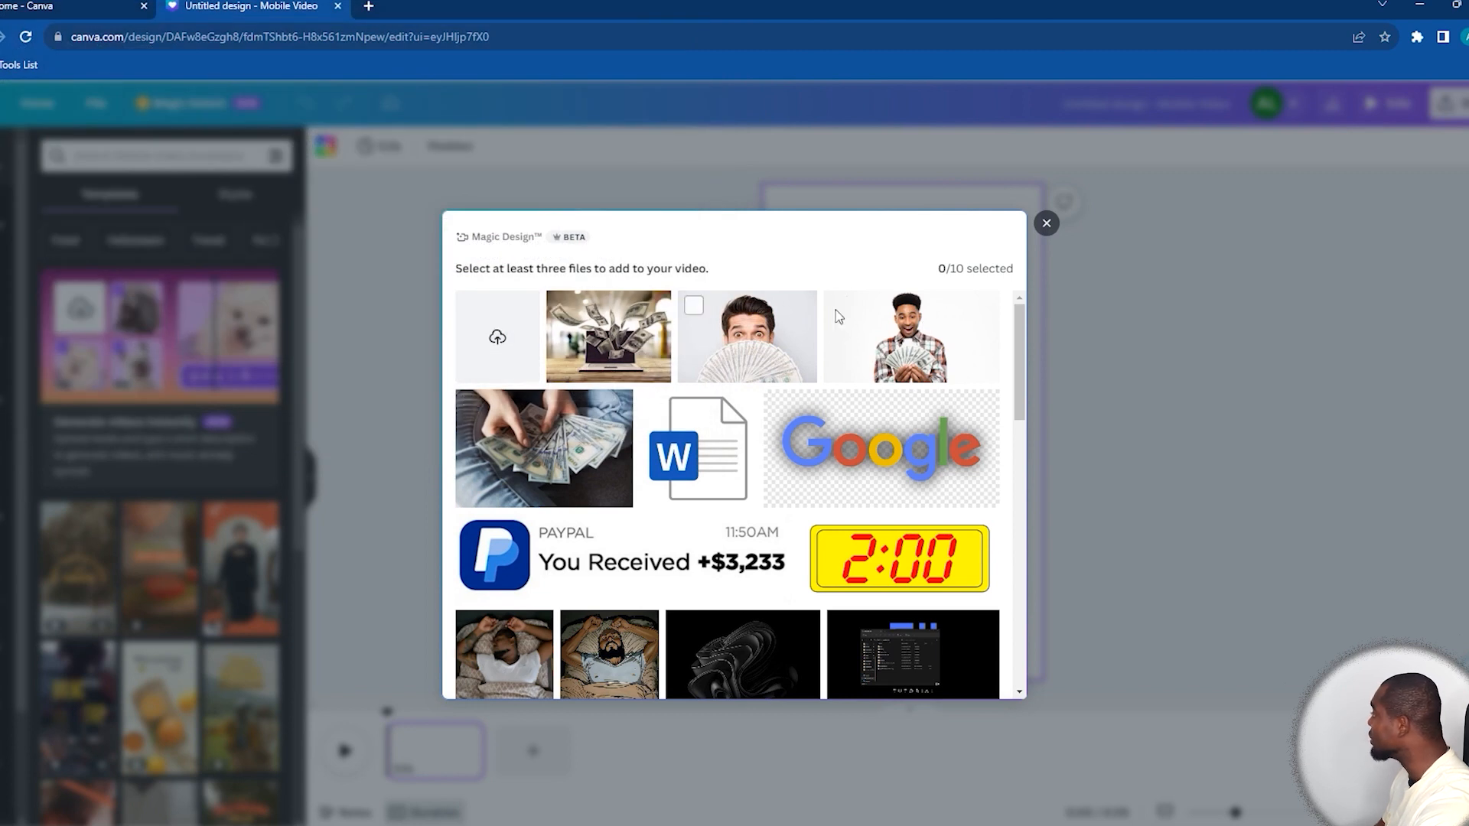
- Select the four money photos: cash flying from a laptop, two men holding banknotes, and hands fanning dollar bills
click(588, 307)
click(695, 307)
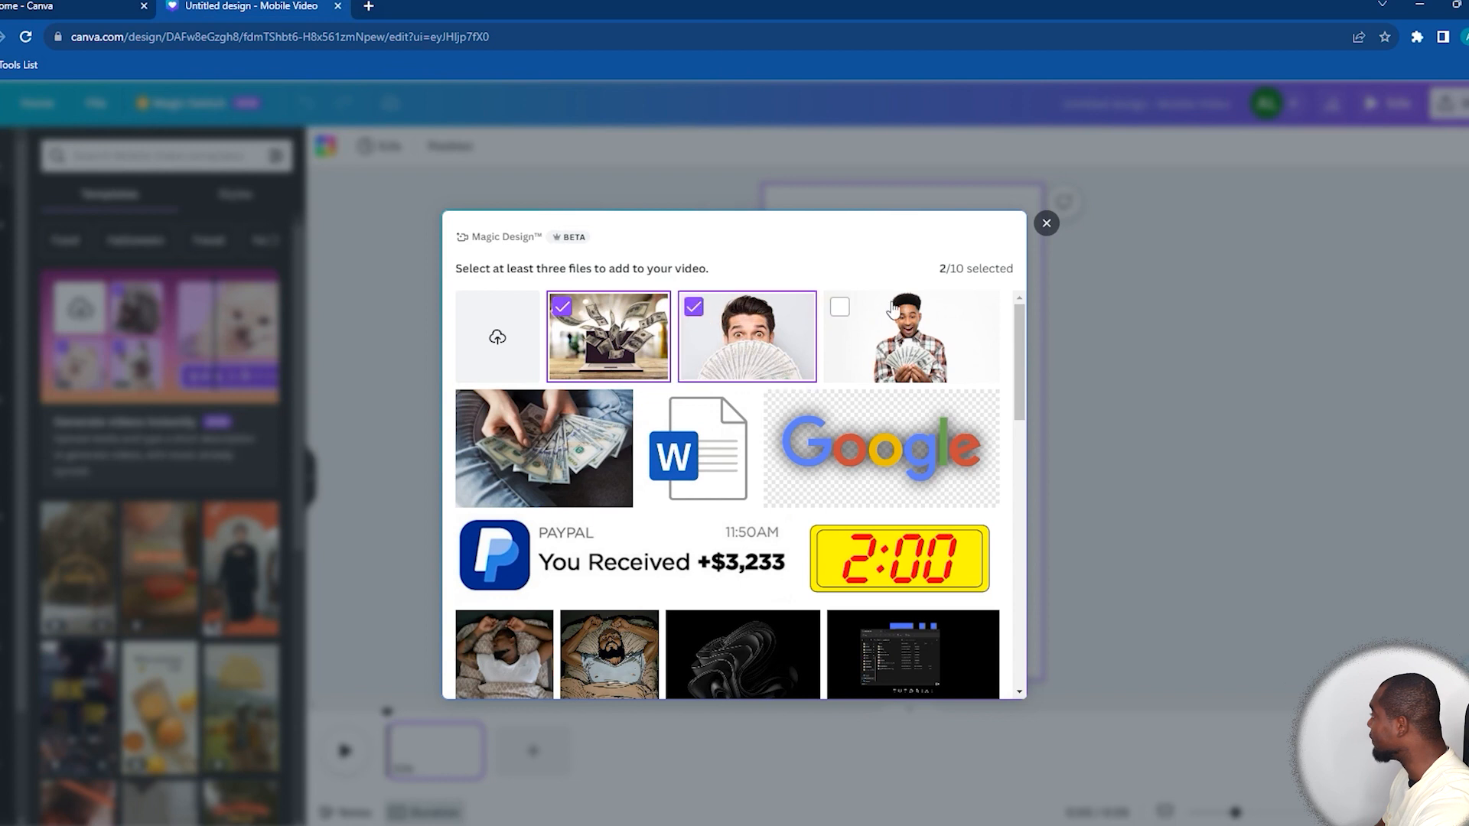
click(842, 312)
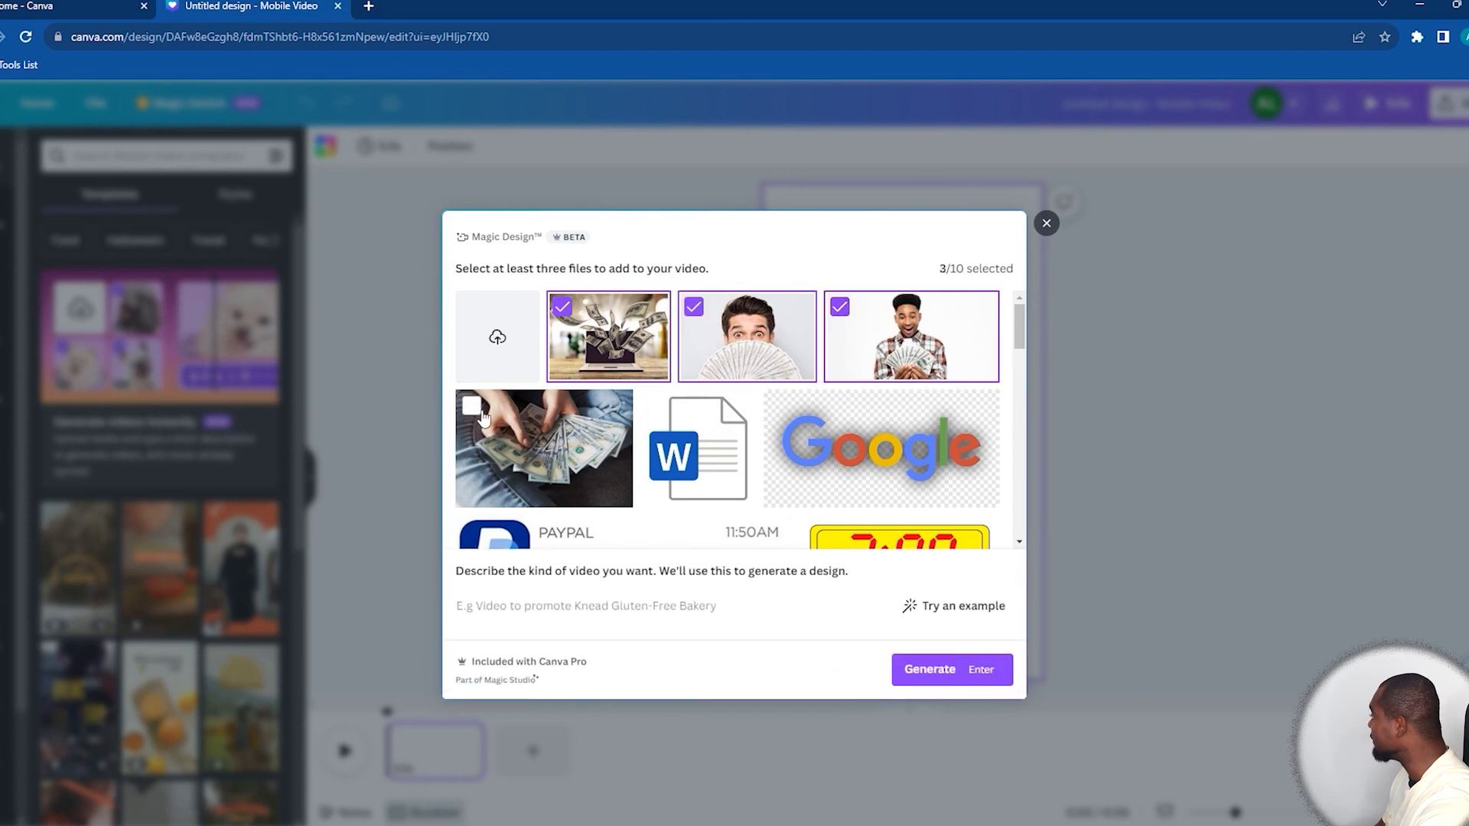
click(497, 436)
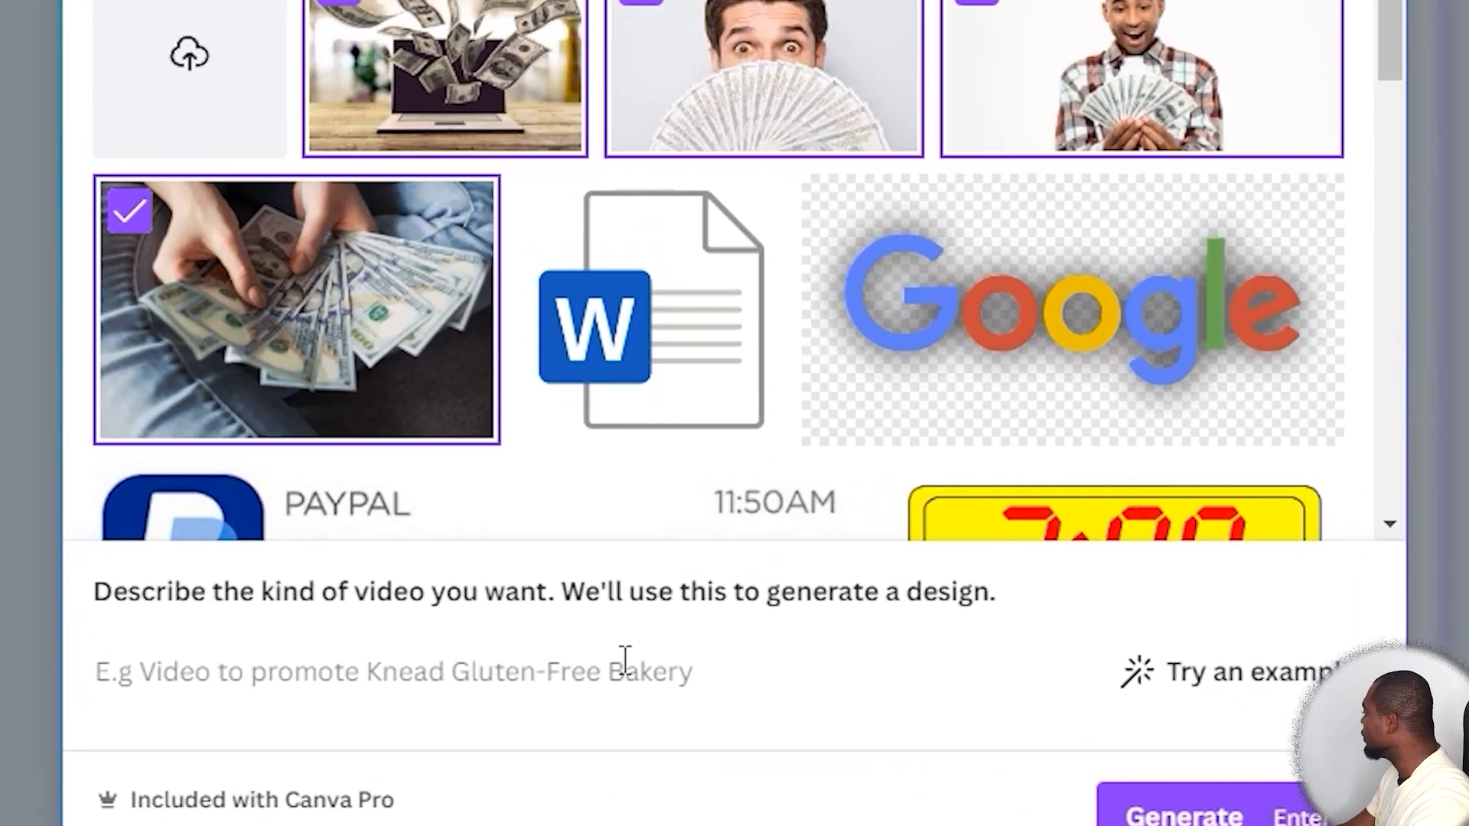
- Generate a video from a description about "2 ways how to make money on youtube" and play it back
text(creat)
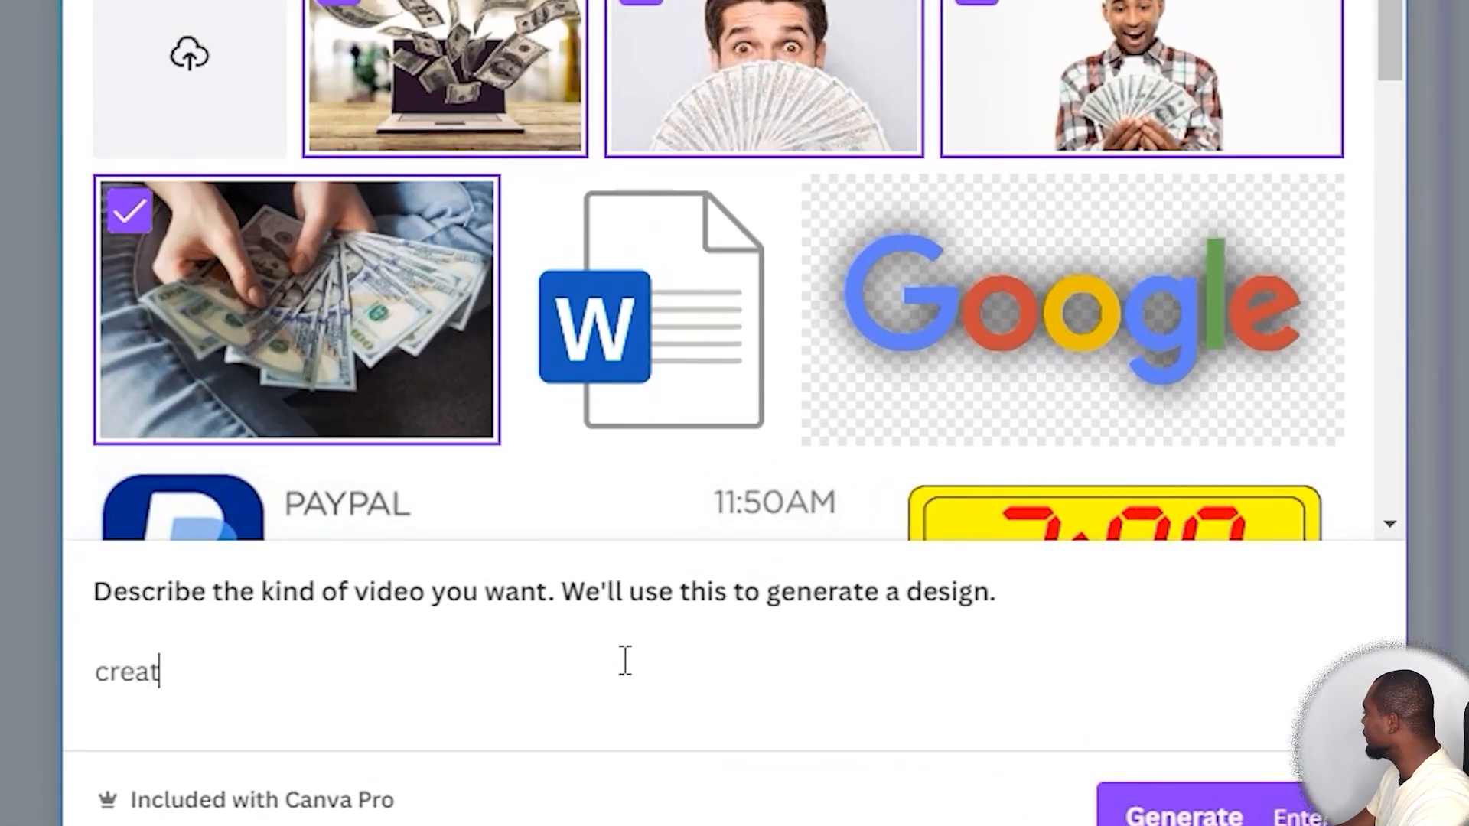
text(e a video on )
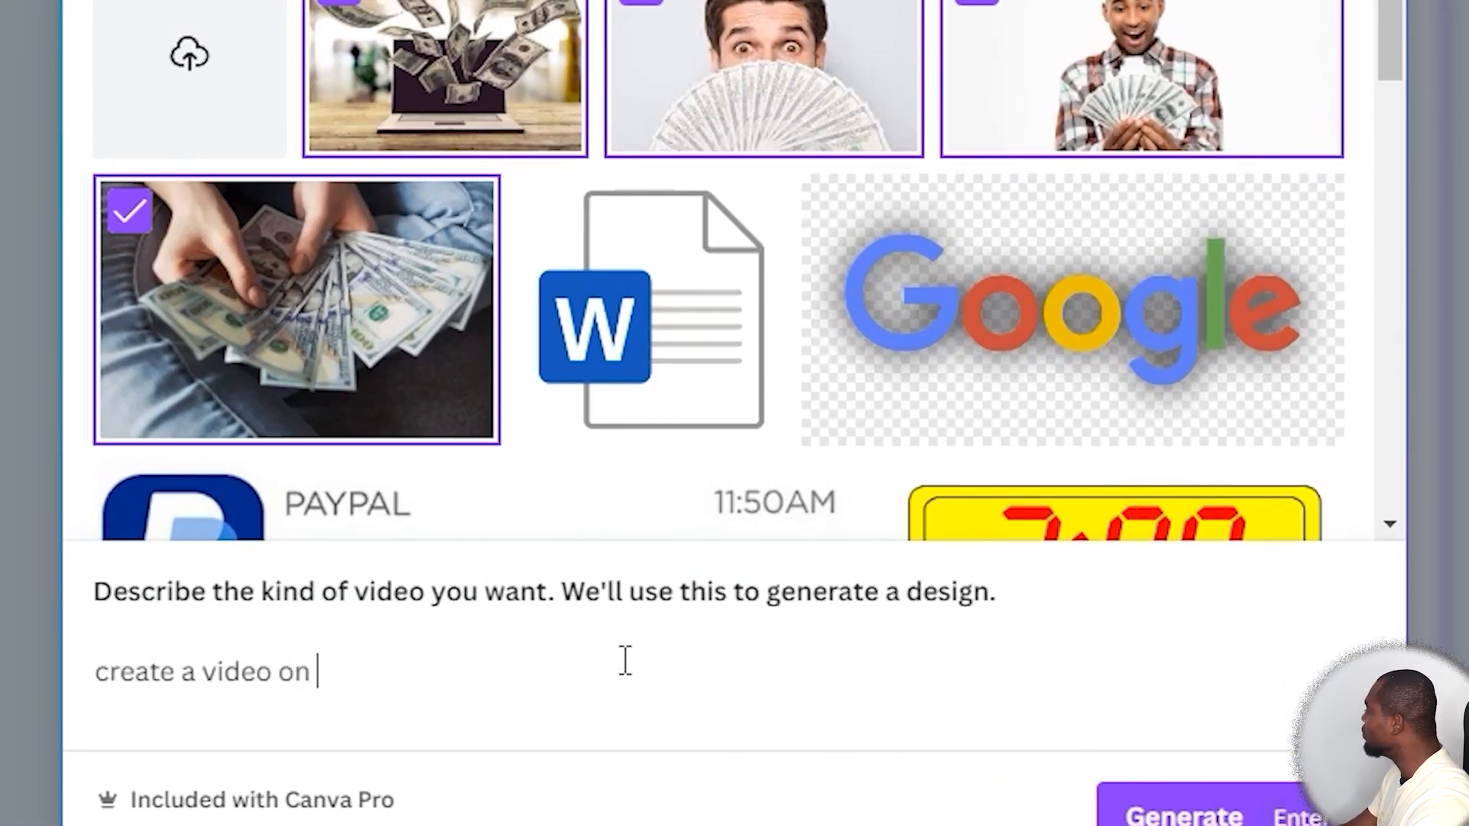
text(how to make )
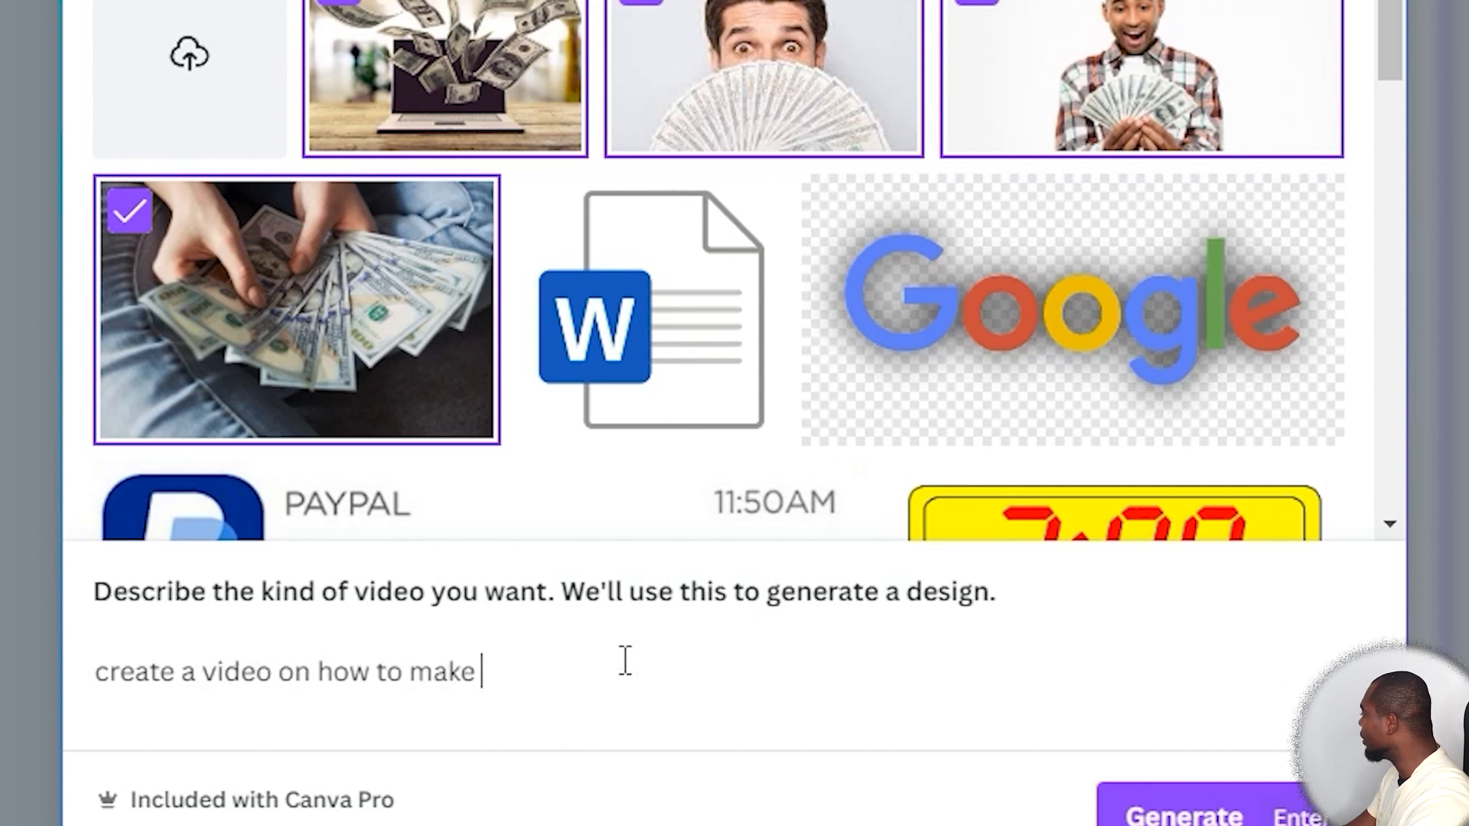
text(mone)
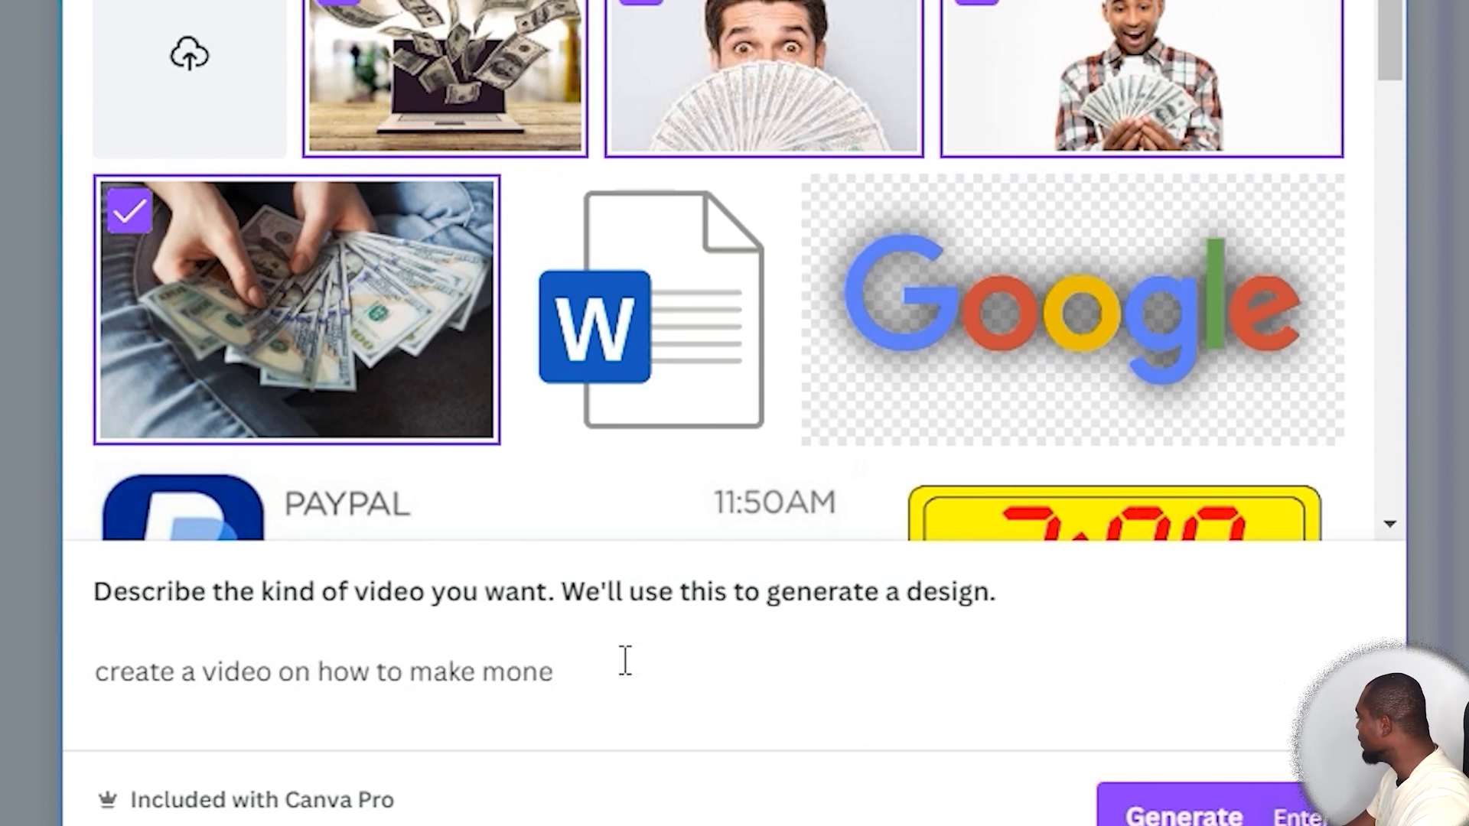
text(y)
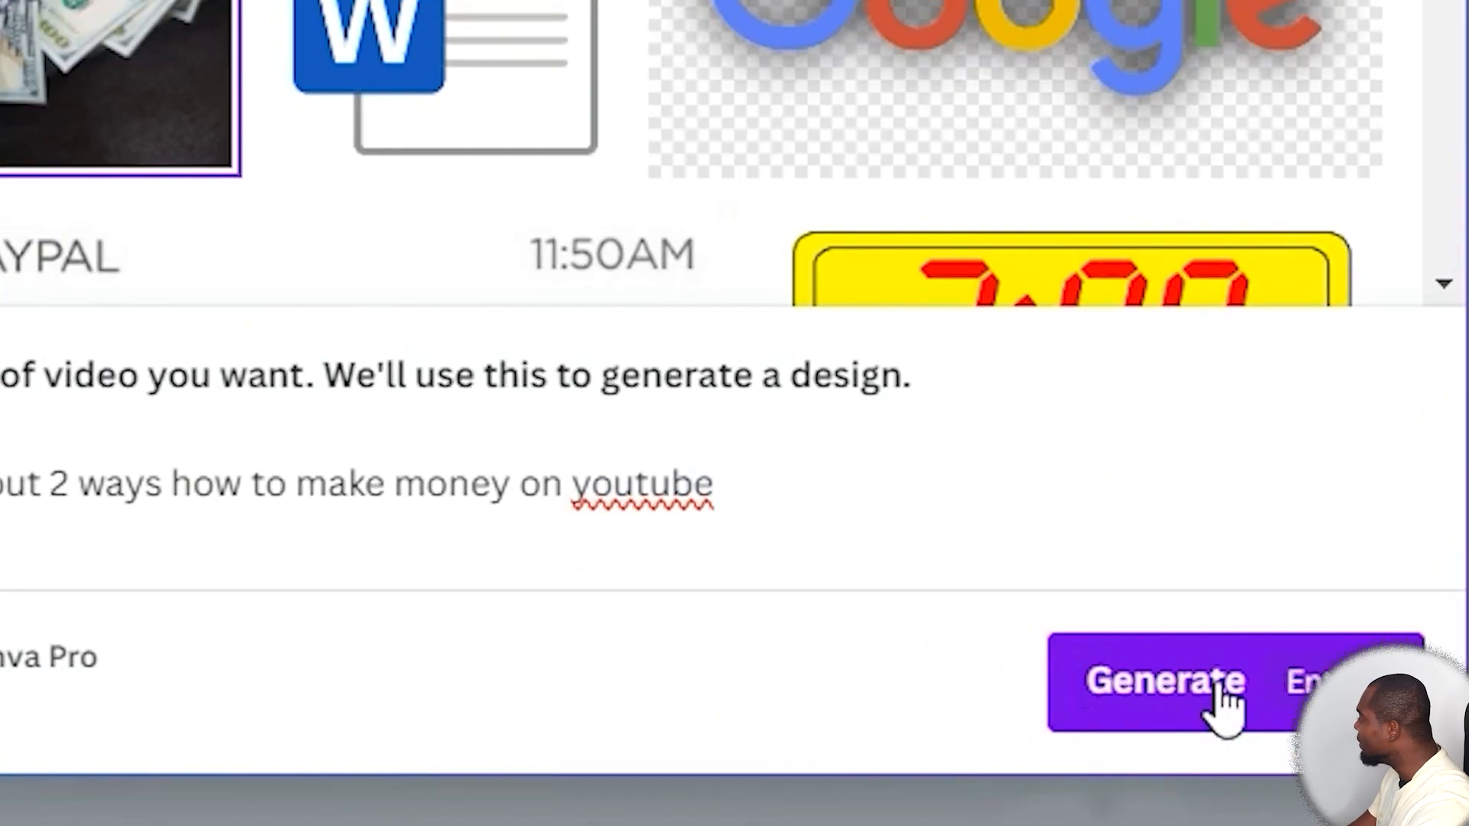
click(947, 674)
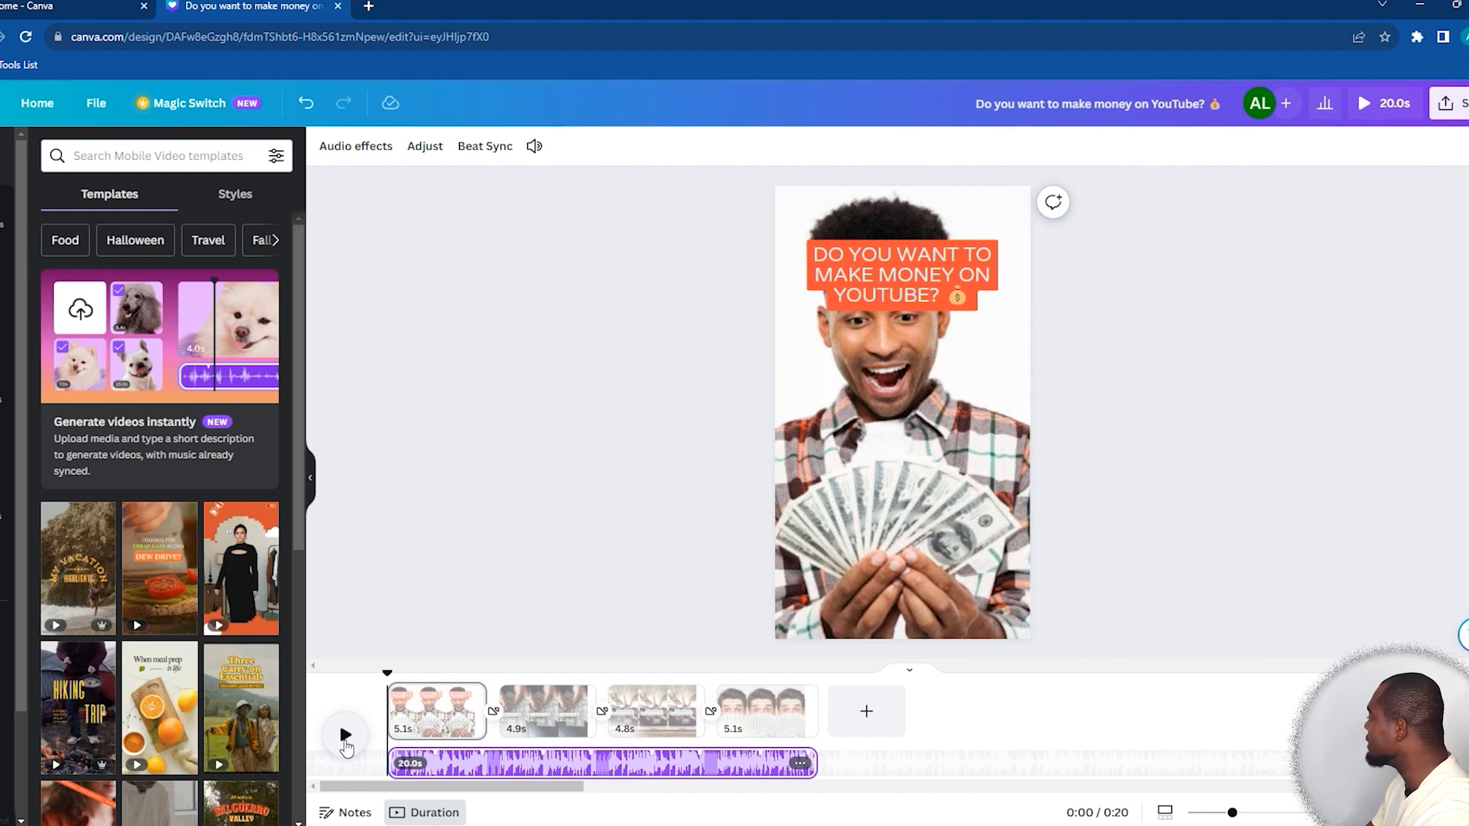
click(346, 736)
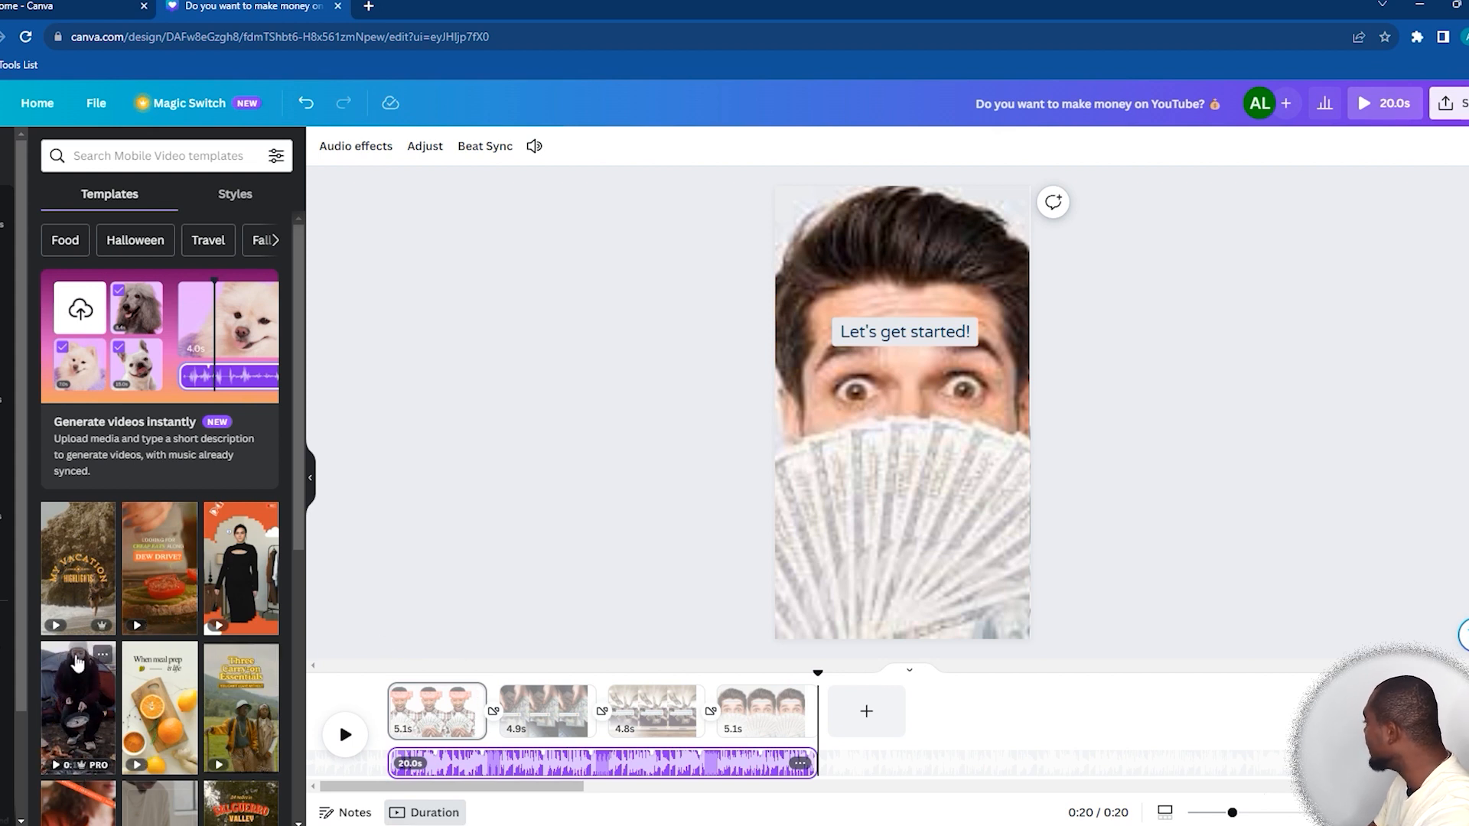
- Search photos for "moeny" and replace the first scene's picture with the purple-haired woman holding cash on a yellow background
click(422, 715)
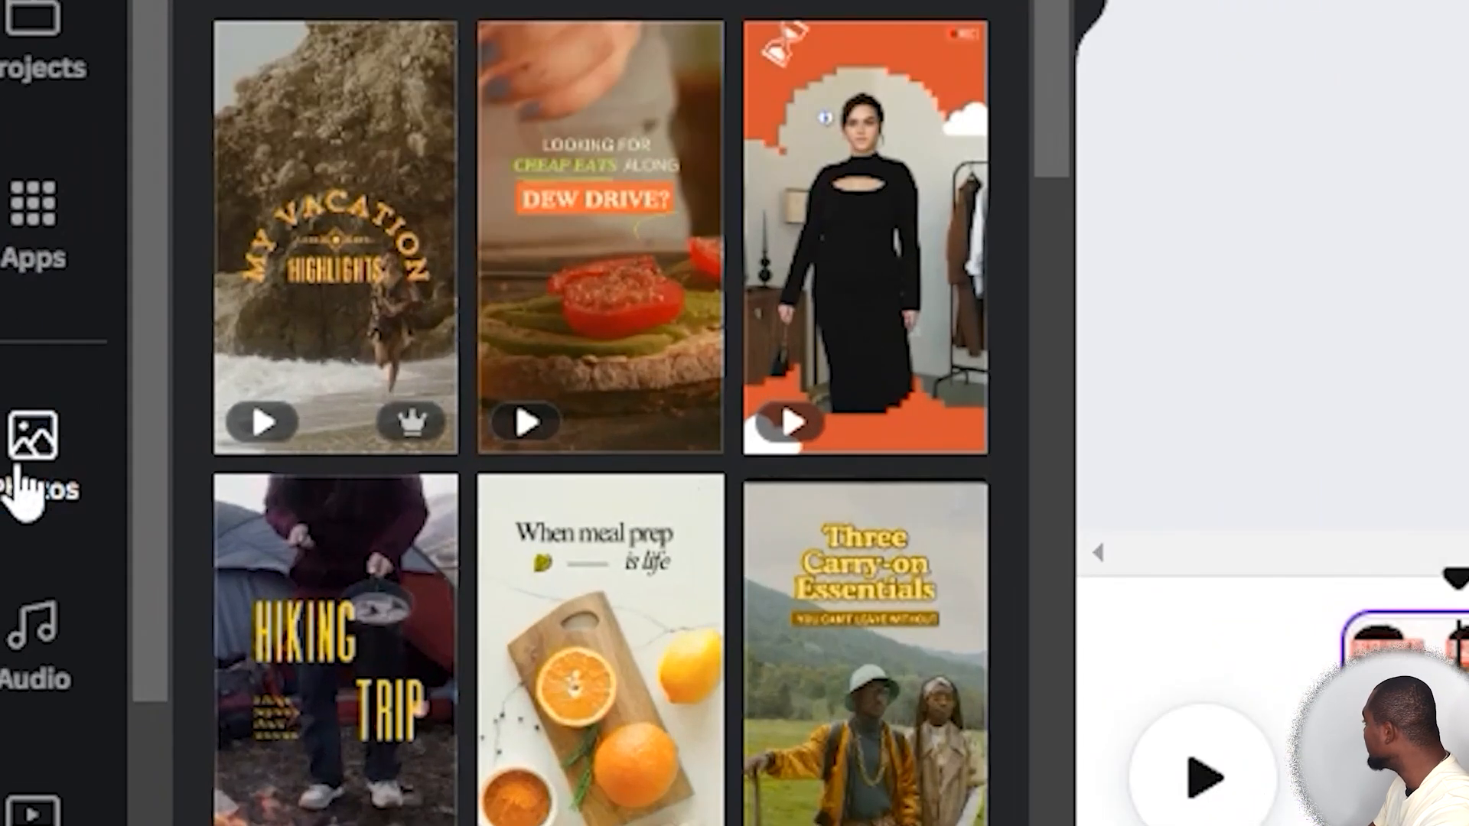
click(14, 458)
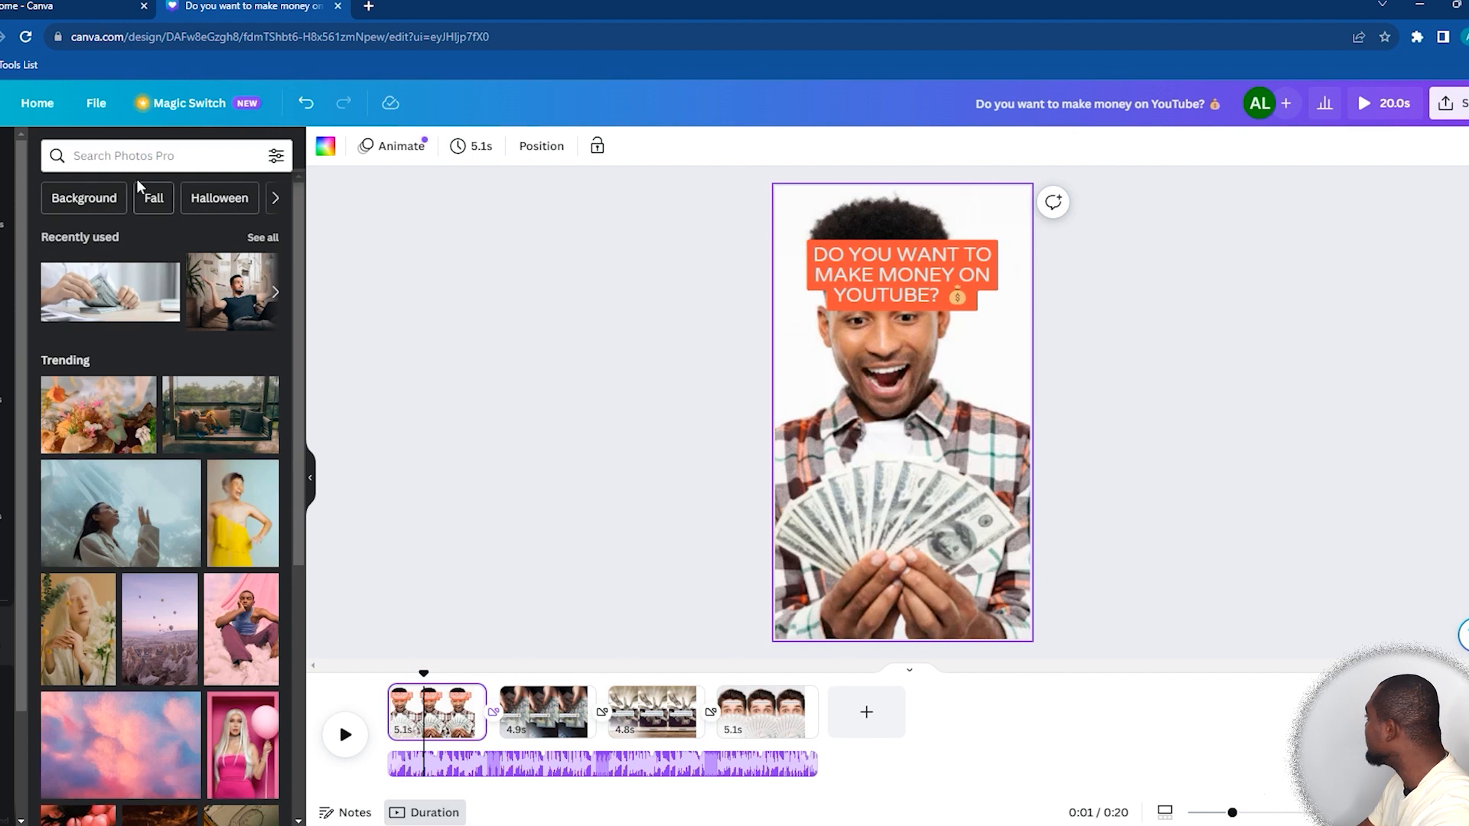
click(150, 155)
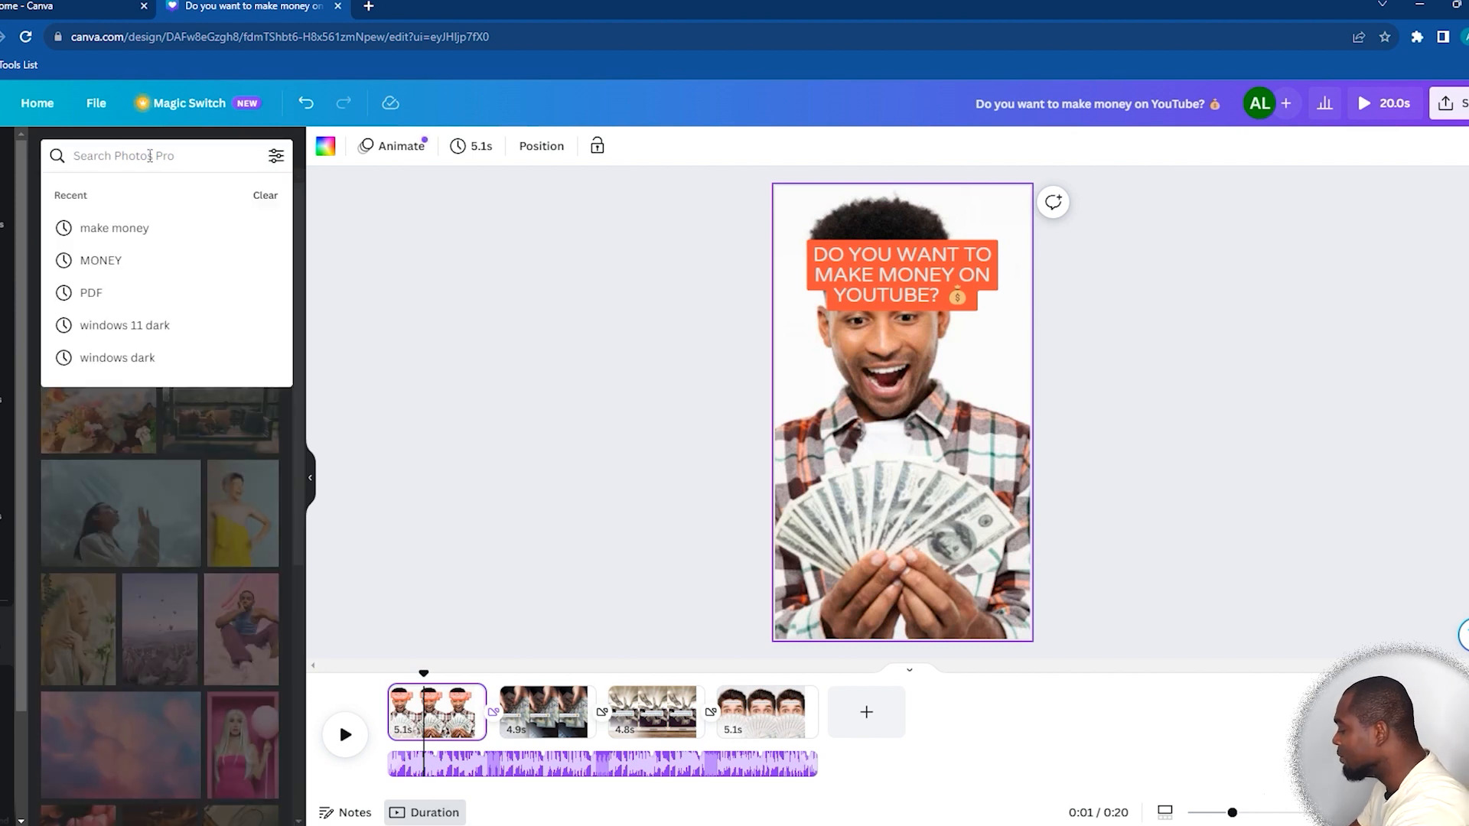
text(moeny)
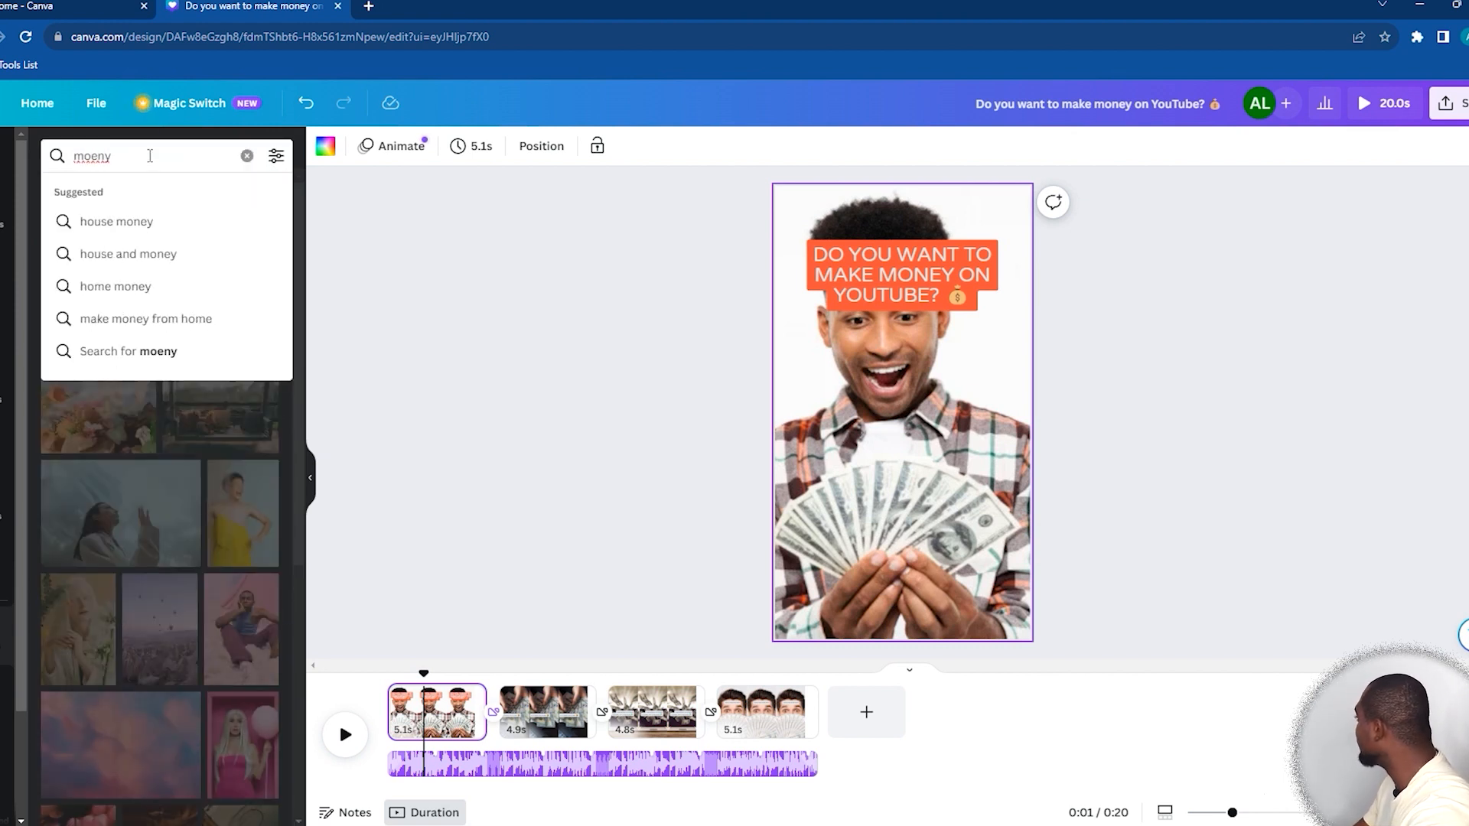
key(Return)
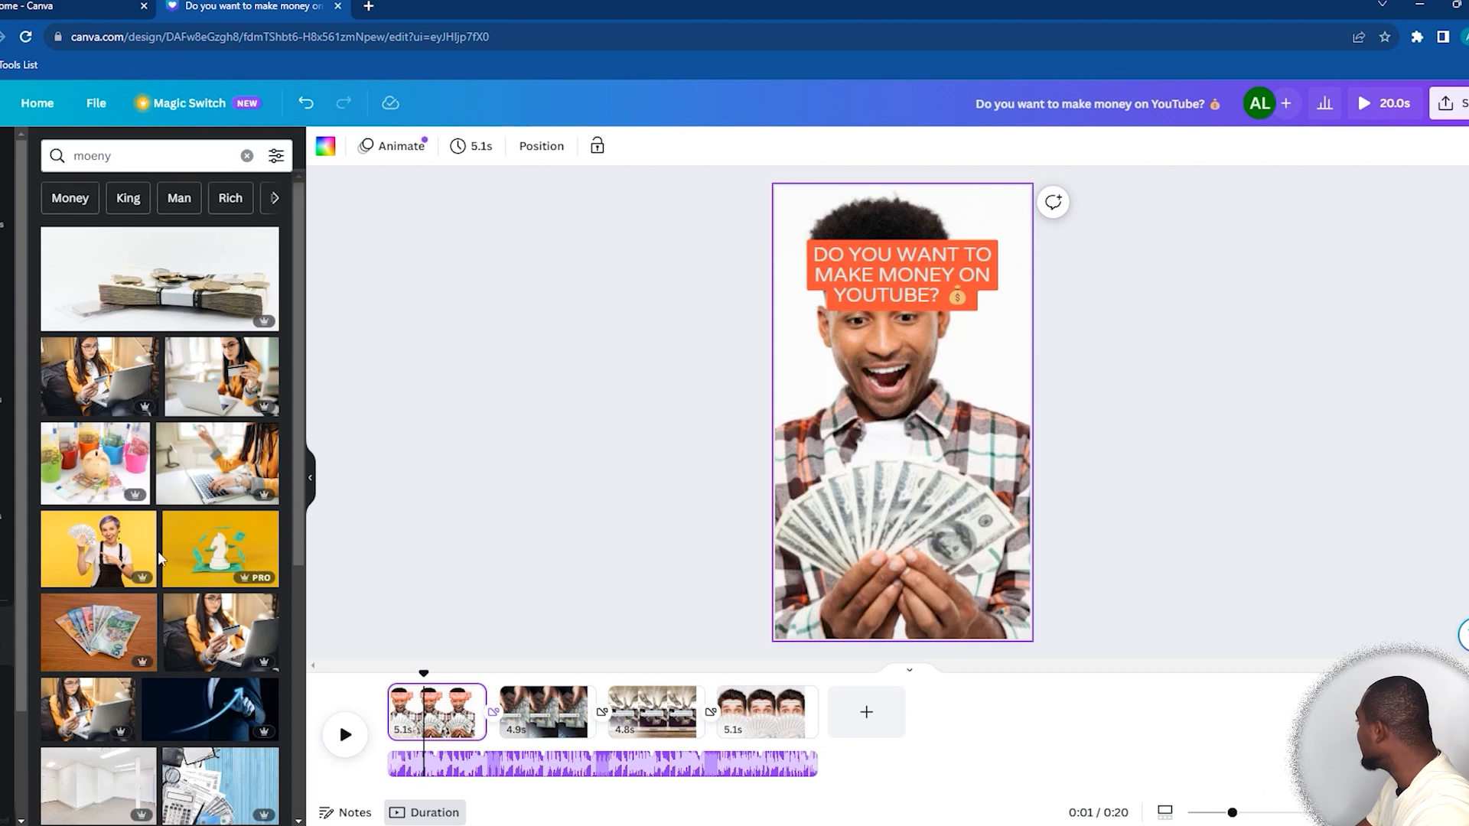
drag(98, 555, 791, 480)
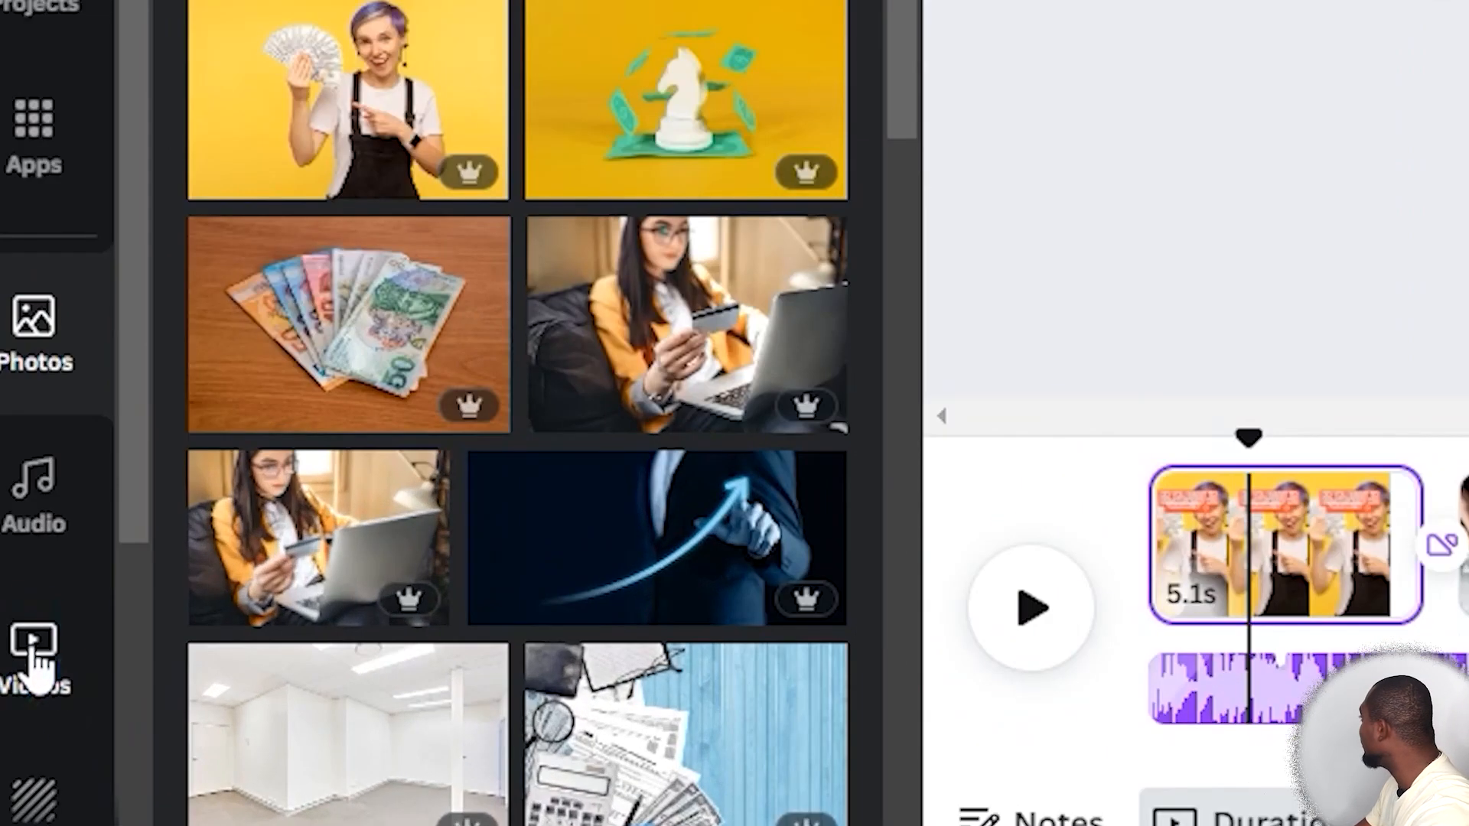
- Replace the second scene's background with the 10-second hand-holding-banknotes clip from a "money" video search, and trim the scene to 5.1 s
click(0, 748)
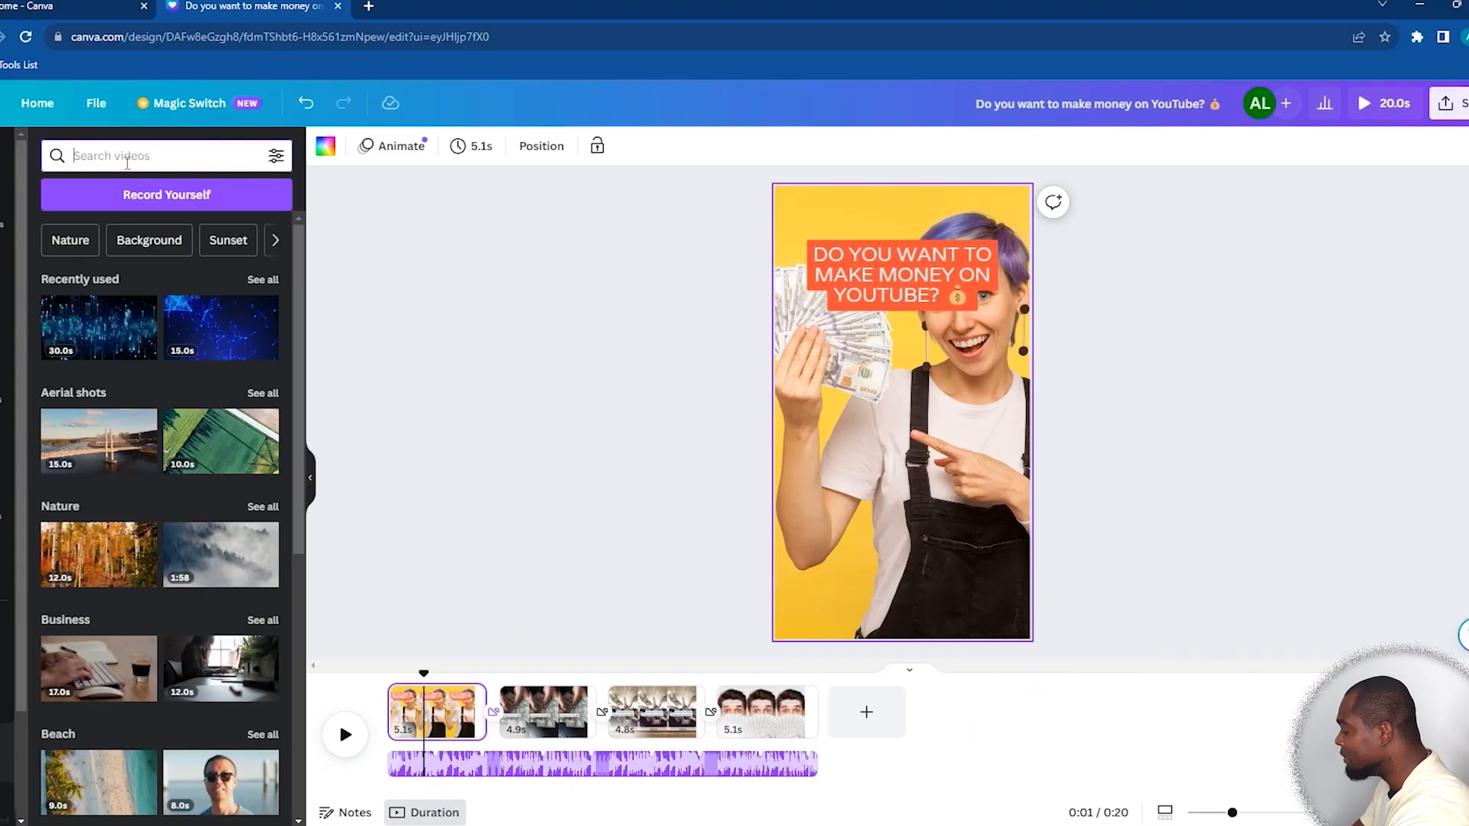
click(127, 158)
text(meon)
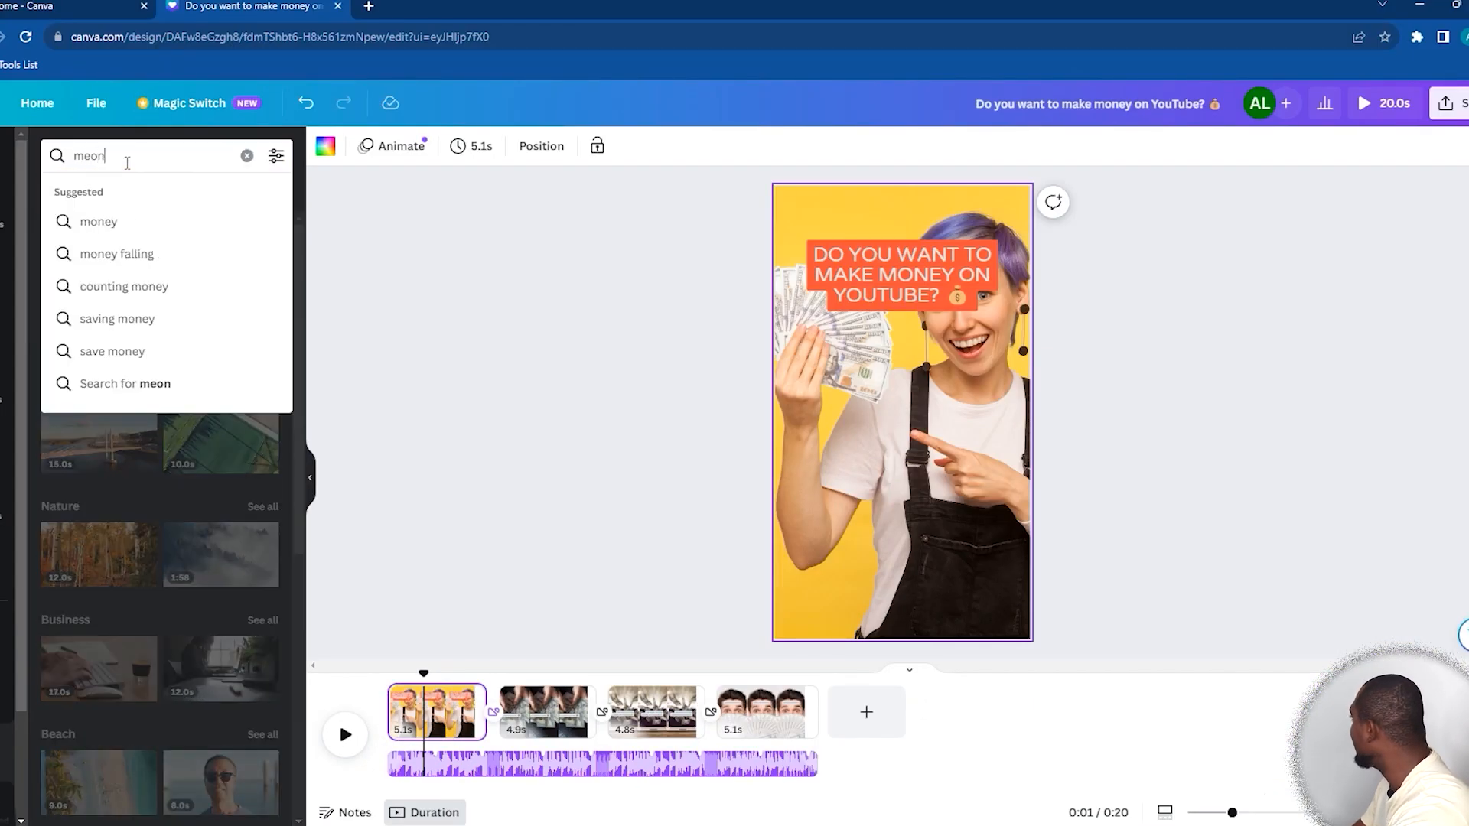
key(BackSpace)
key(BackSpace)
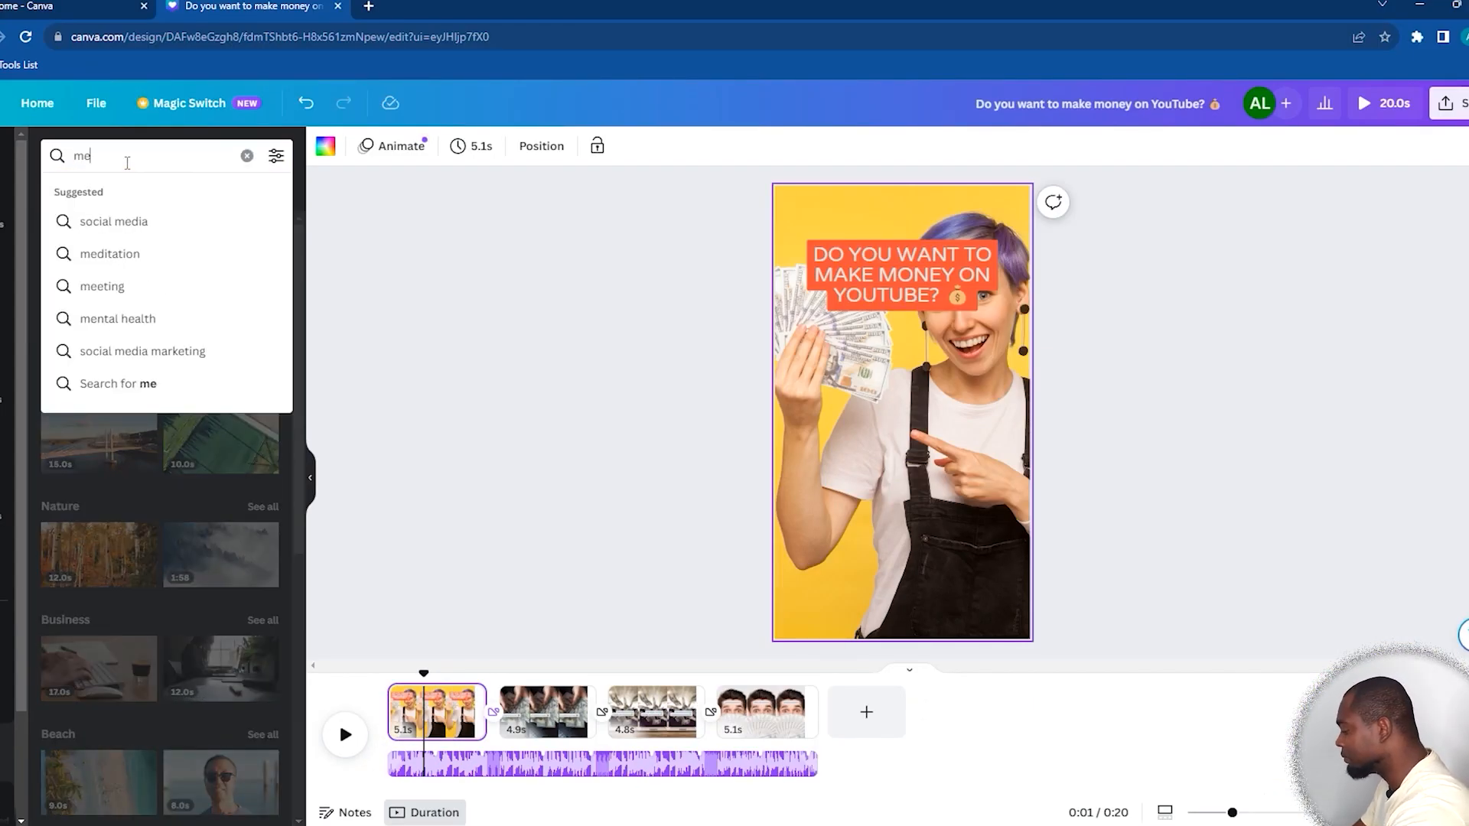
text(oney)
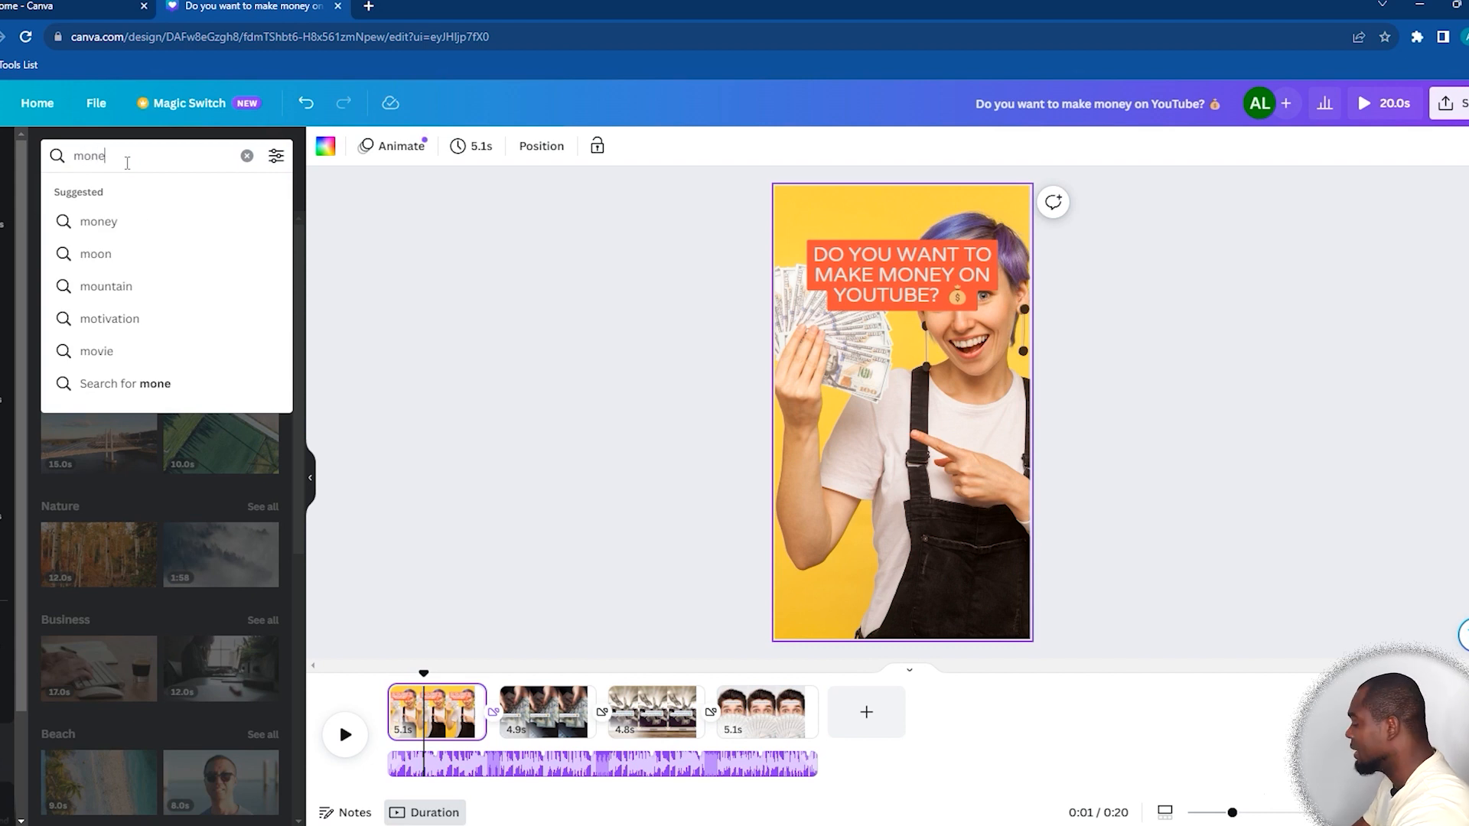
key(Return)
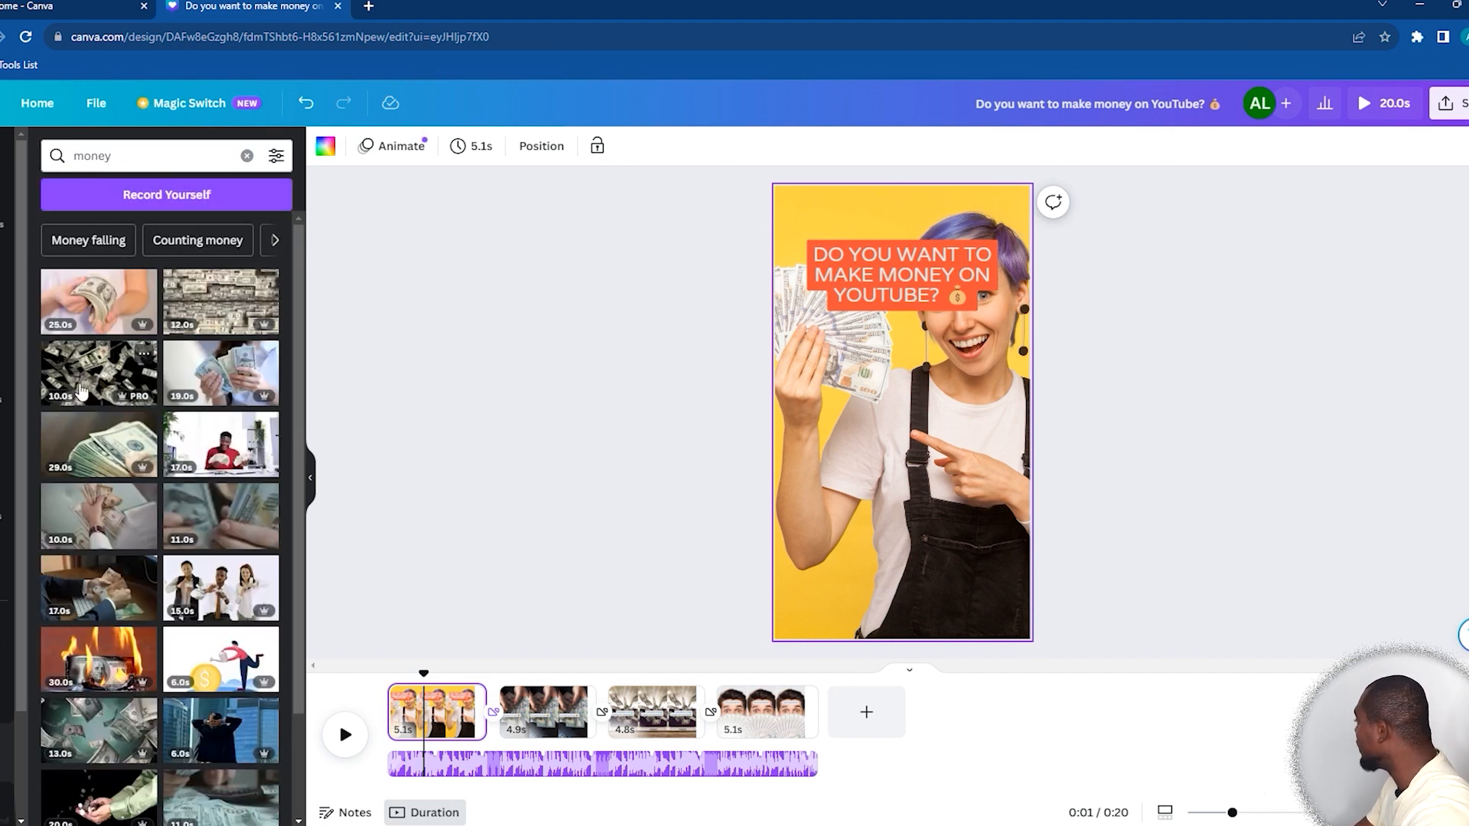
click(545, 716)
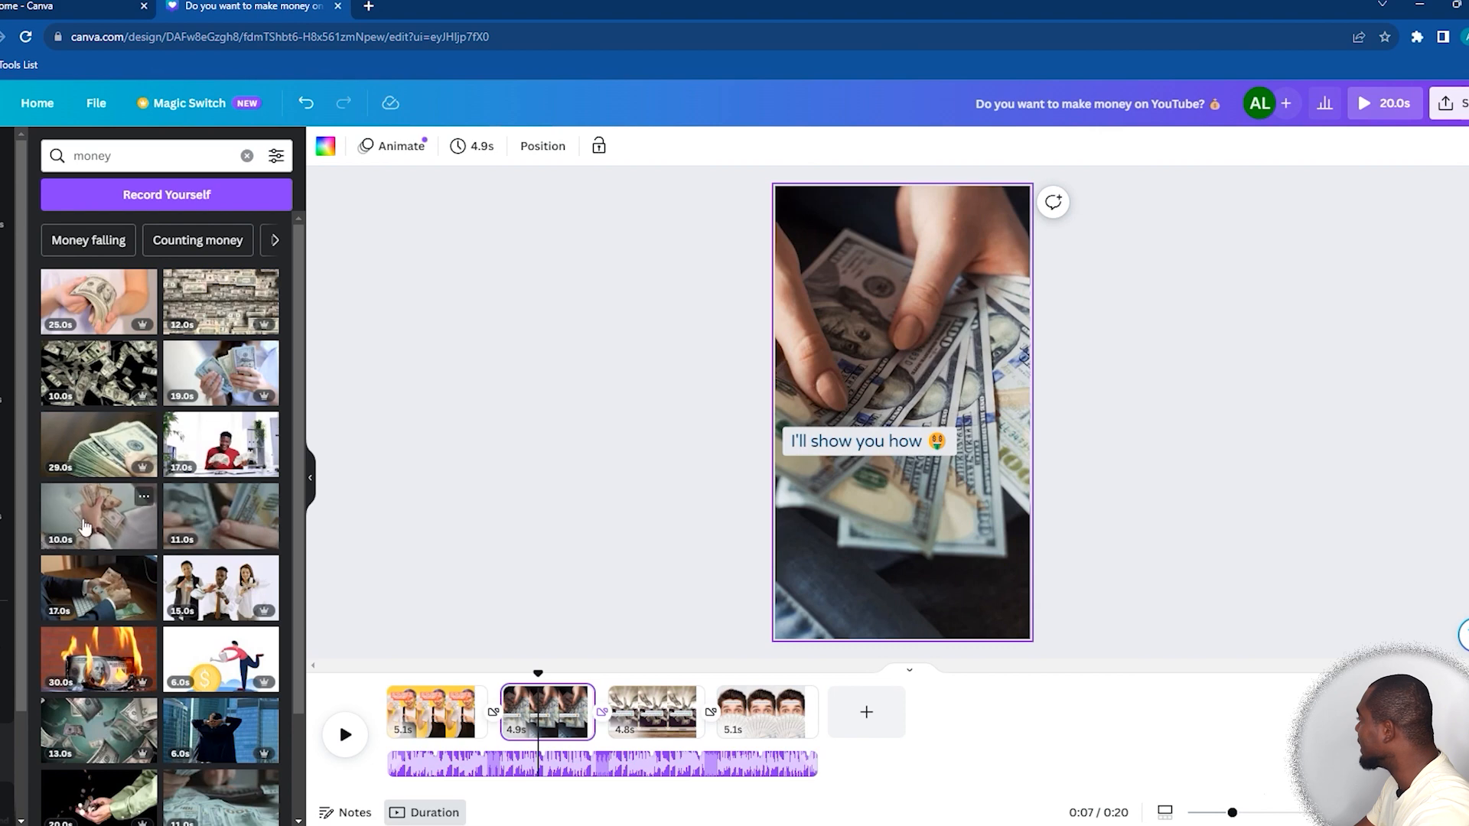
drag(84, 528, 782, 322)
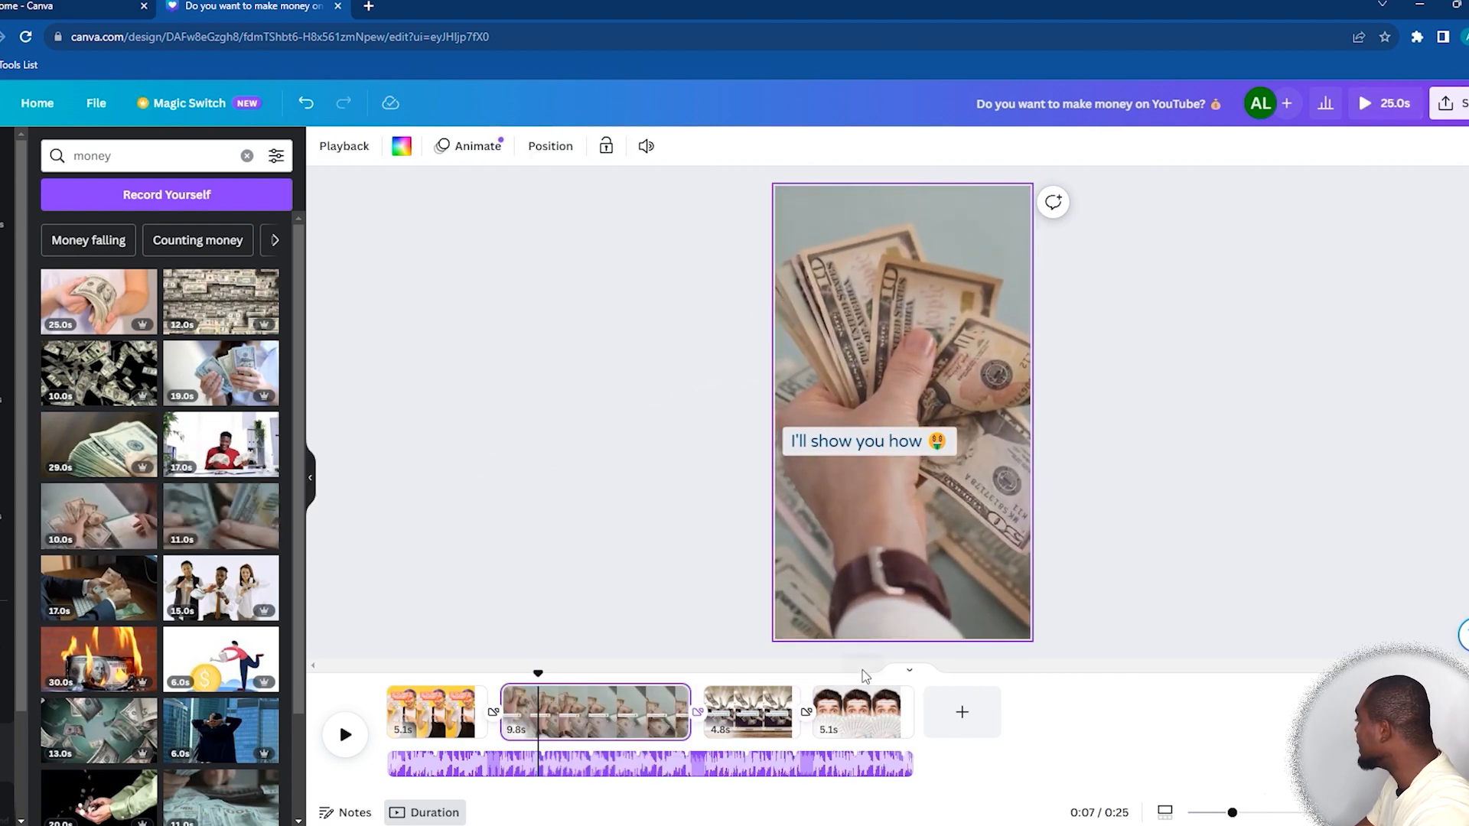
drag(689, 712, 601, 704)
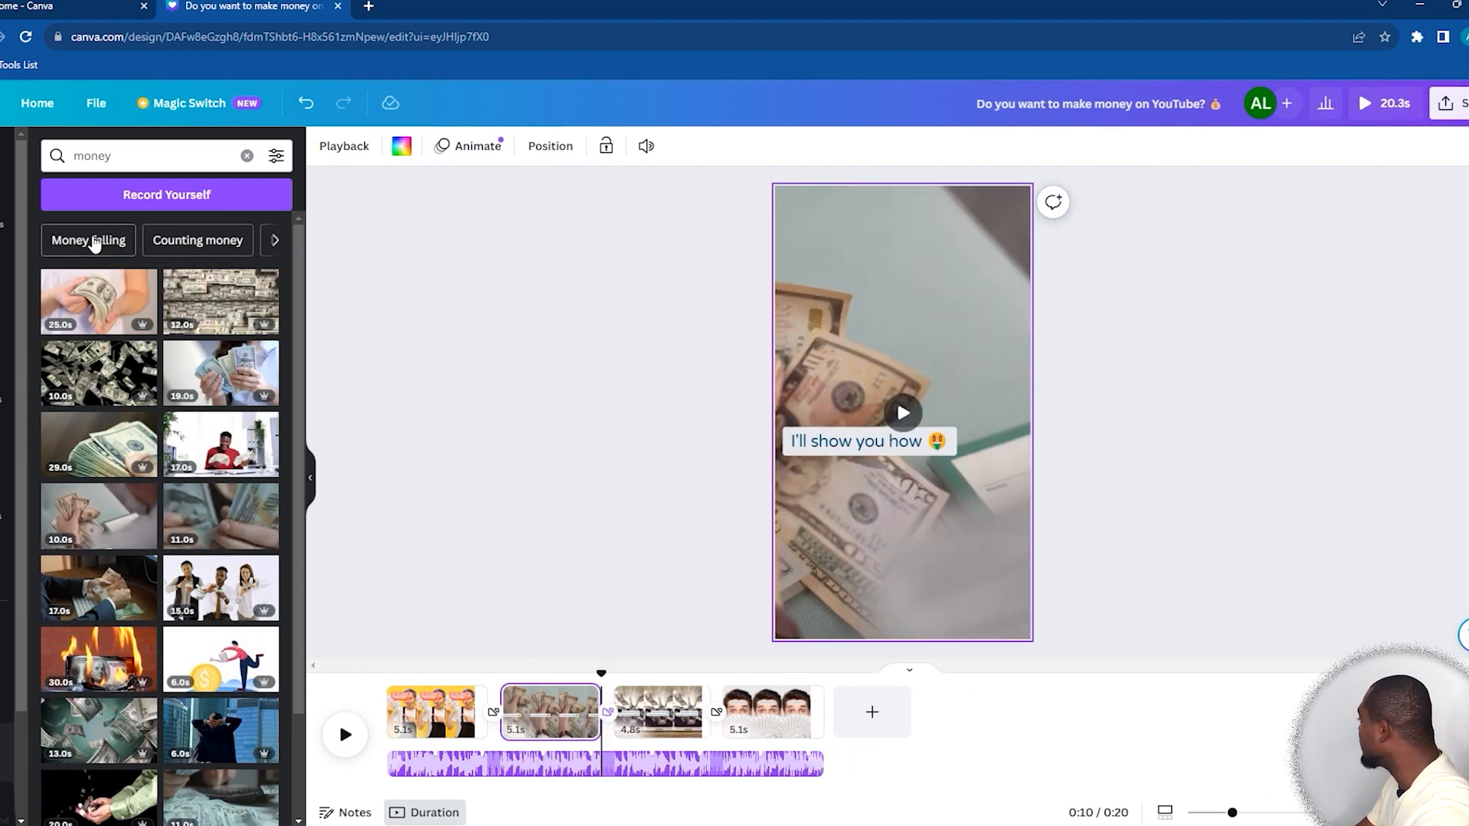
- Browse the design templates and styles, and apply the blue HK Grotesk Bold combination to the first scene
click(443, 719)
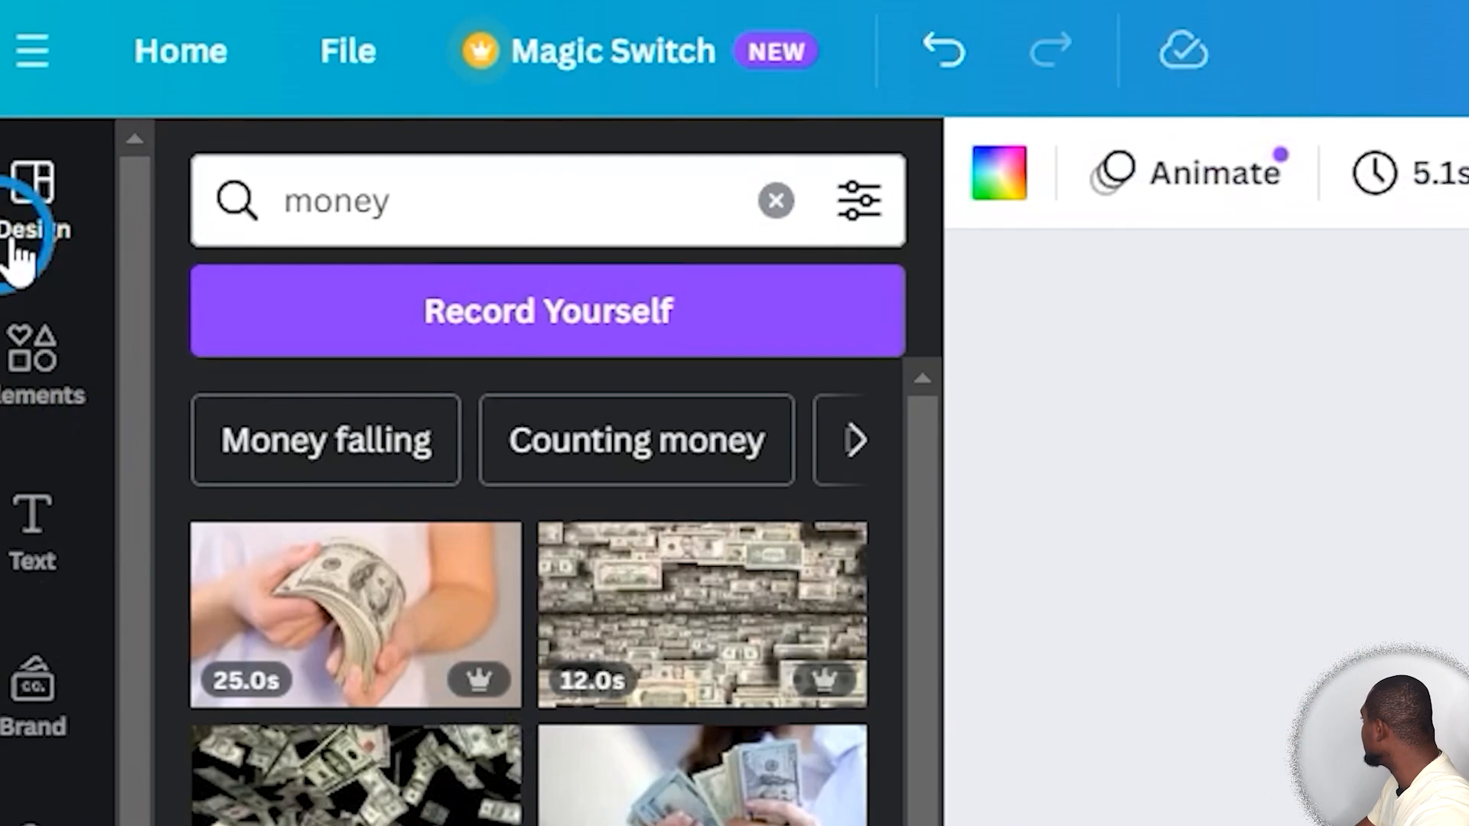
click(2, 161)
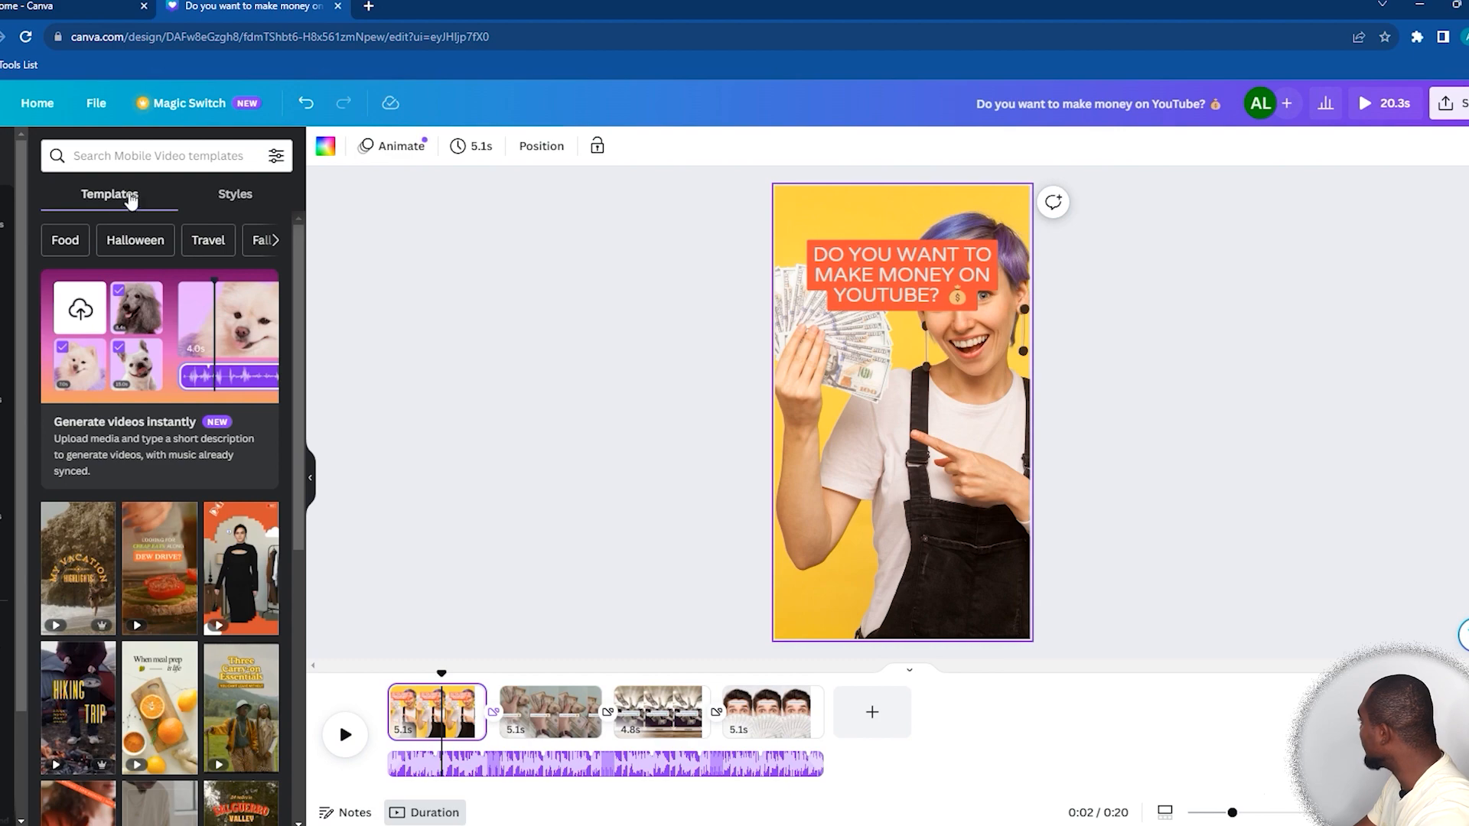
scroll(159, 587, down, 11)
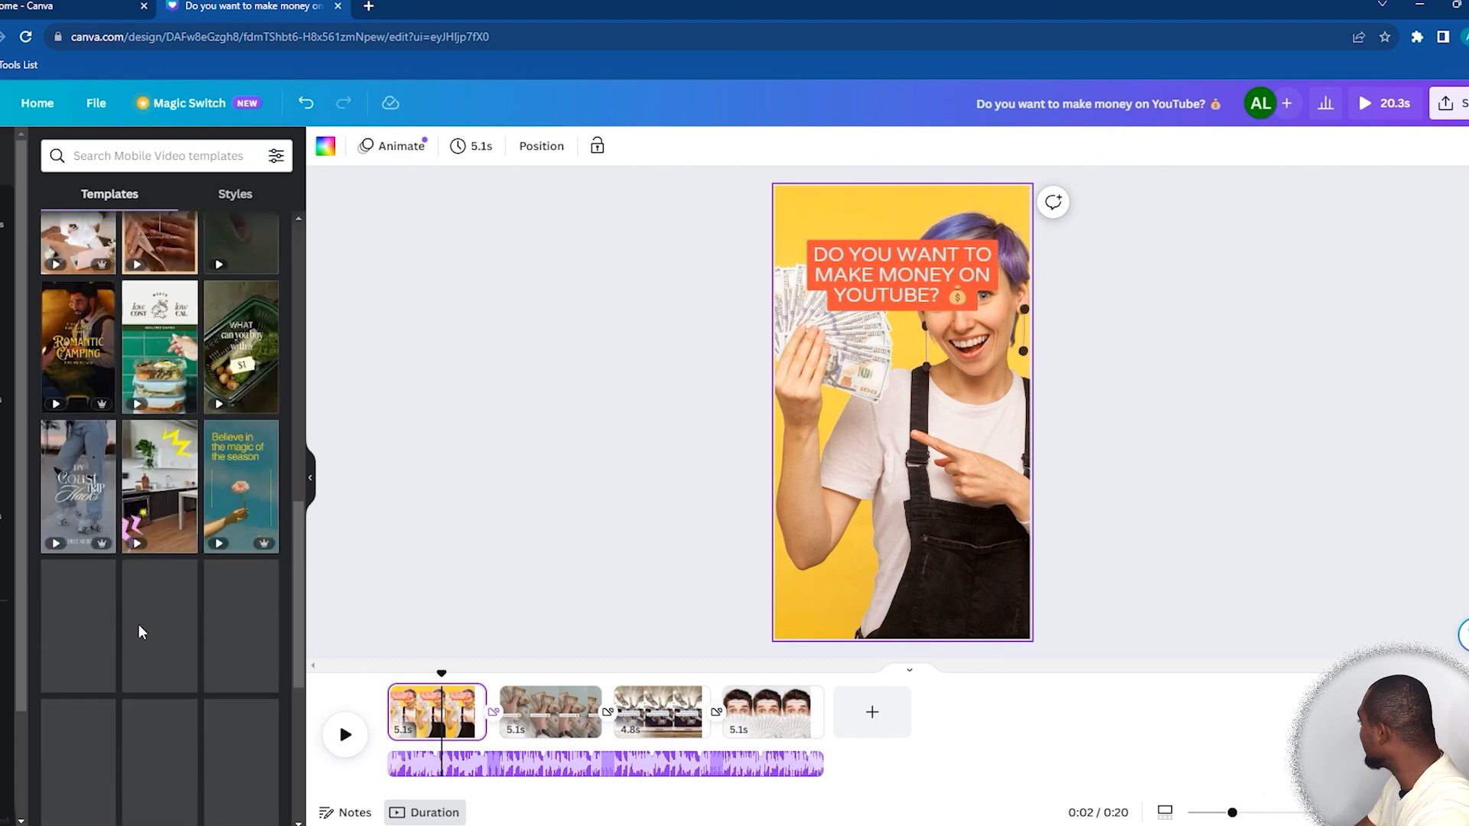
scroll(137, 582, up, 9)
scroll(104, 344, up, 2)
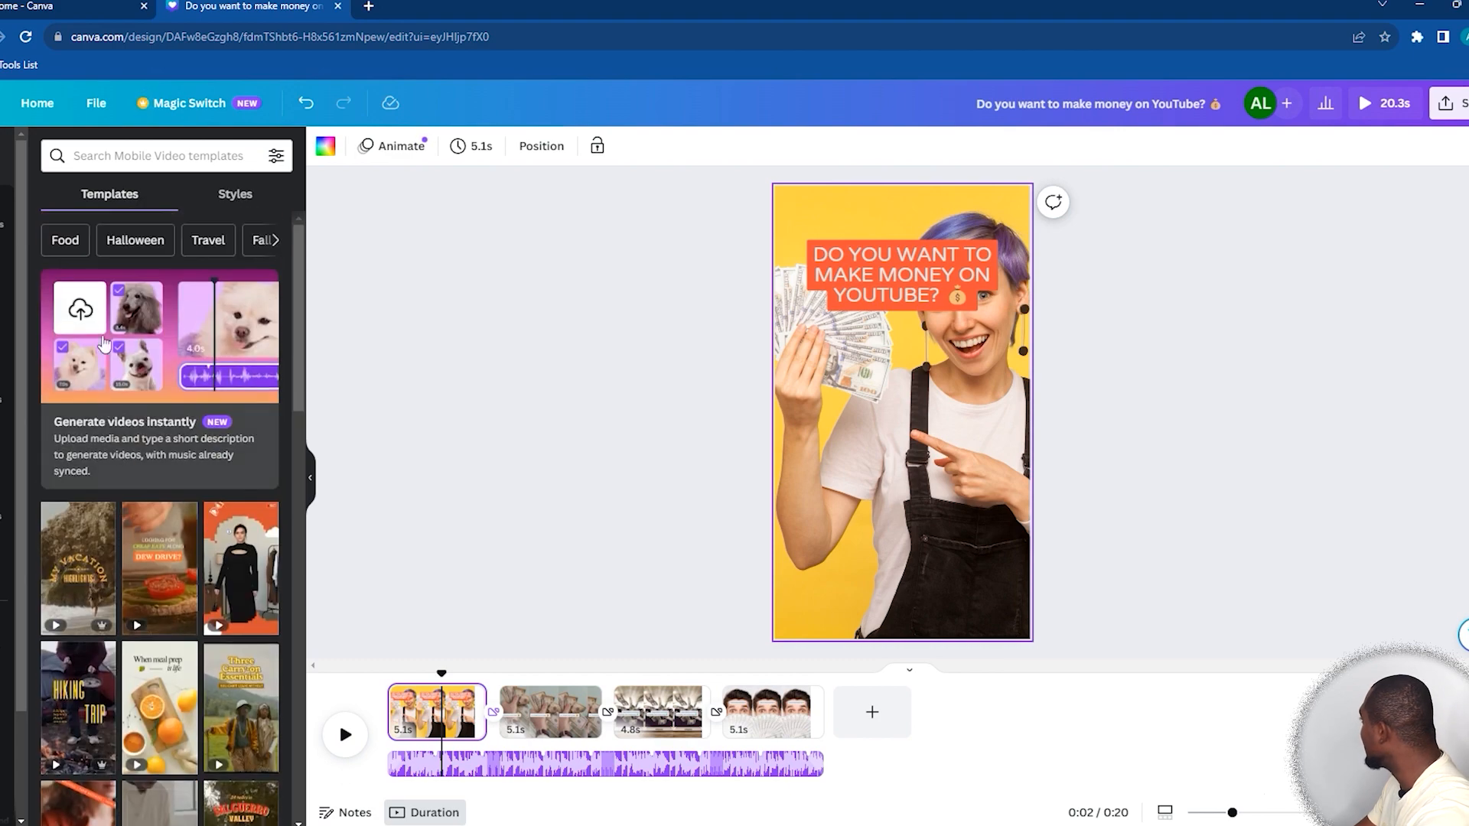
click(234, 194)
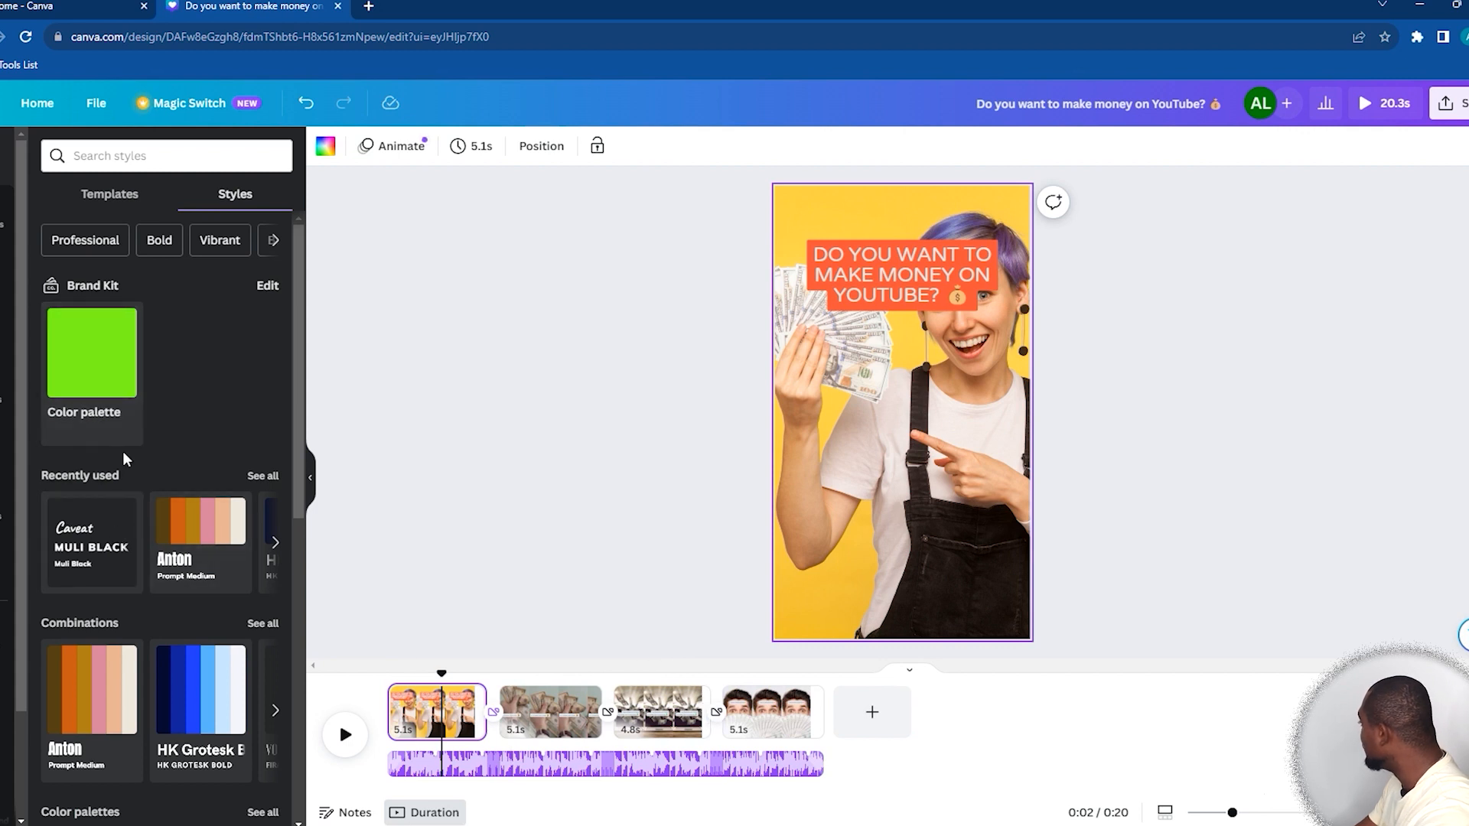
scroll(82, 557, down, 2)
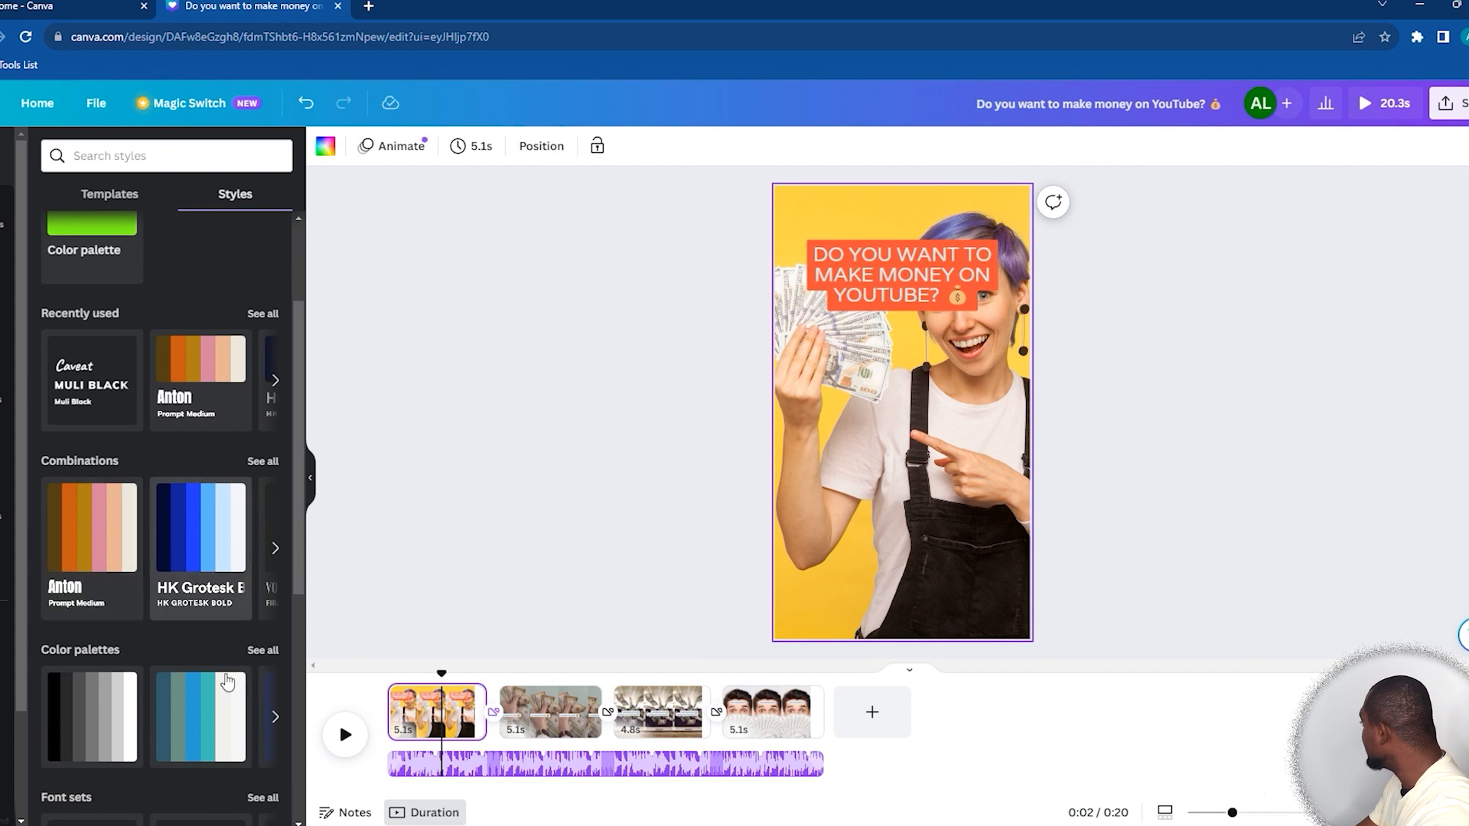
click(204, 533)
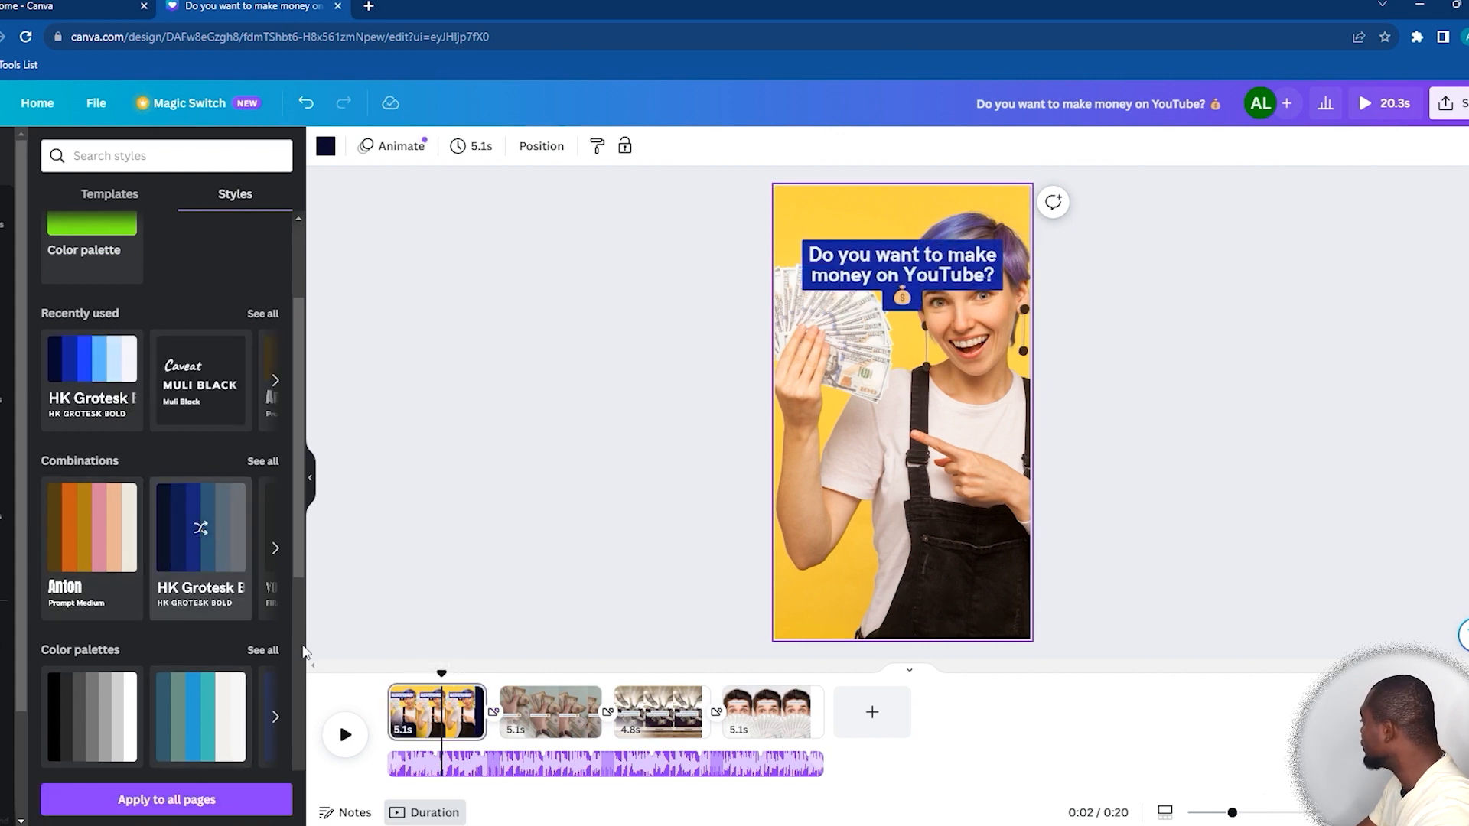
- Browse the styles and apply the Martel and Assistant Regular font set to the first scene
scroll(92, 459, up, 3)
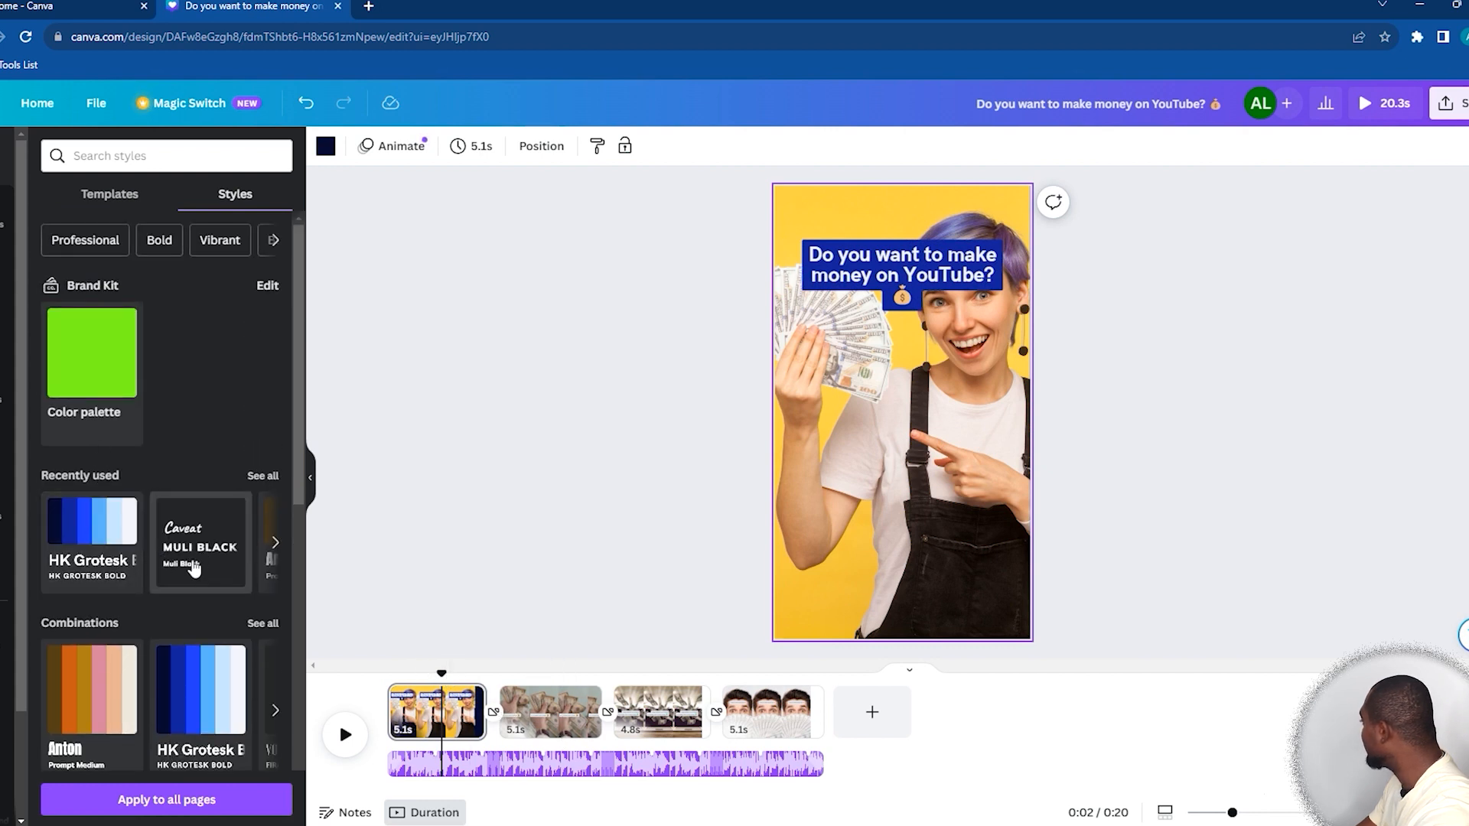
scroll(193, 561, down, 6)
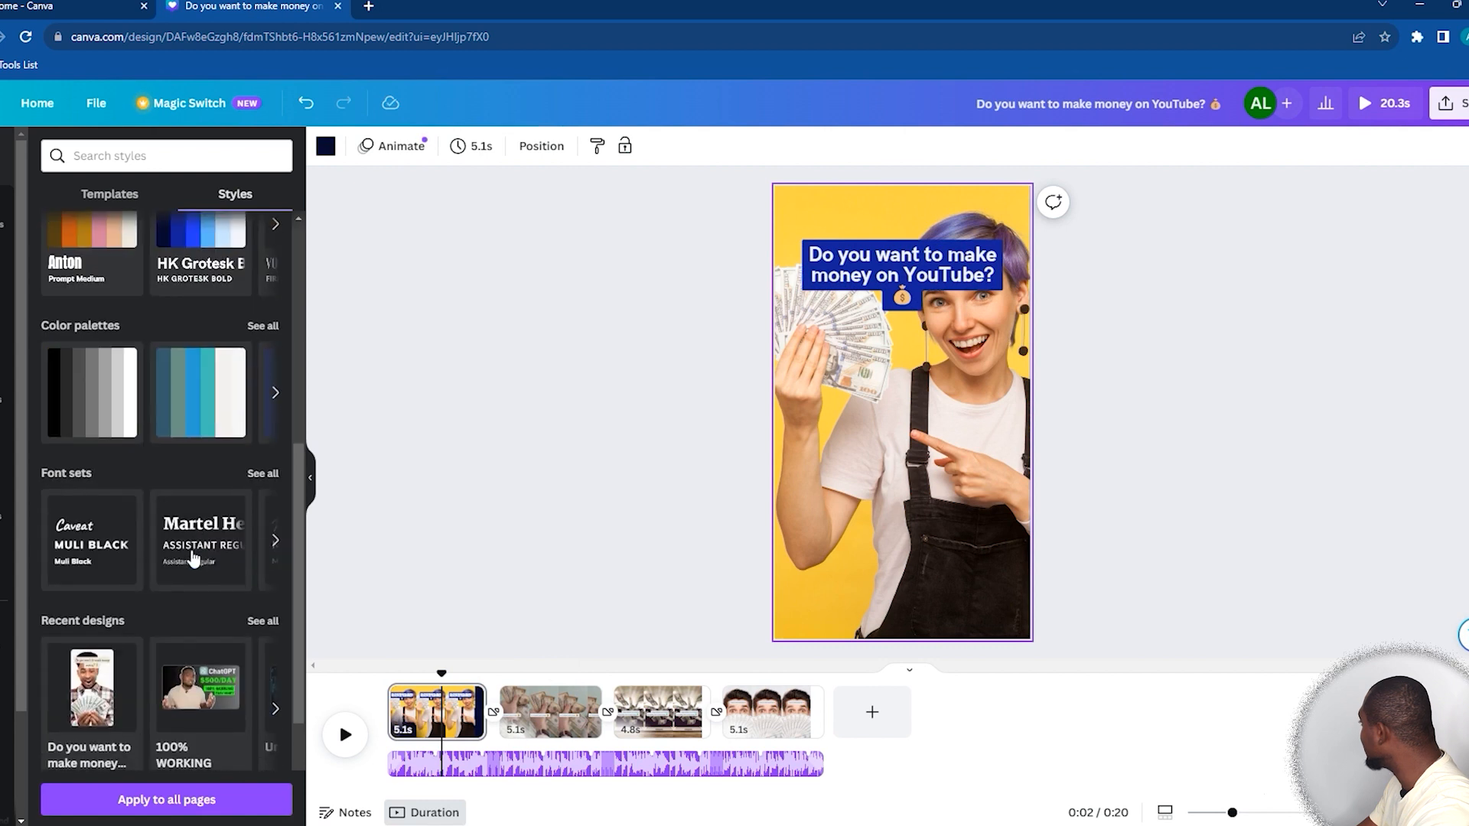
click(114, 542)
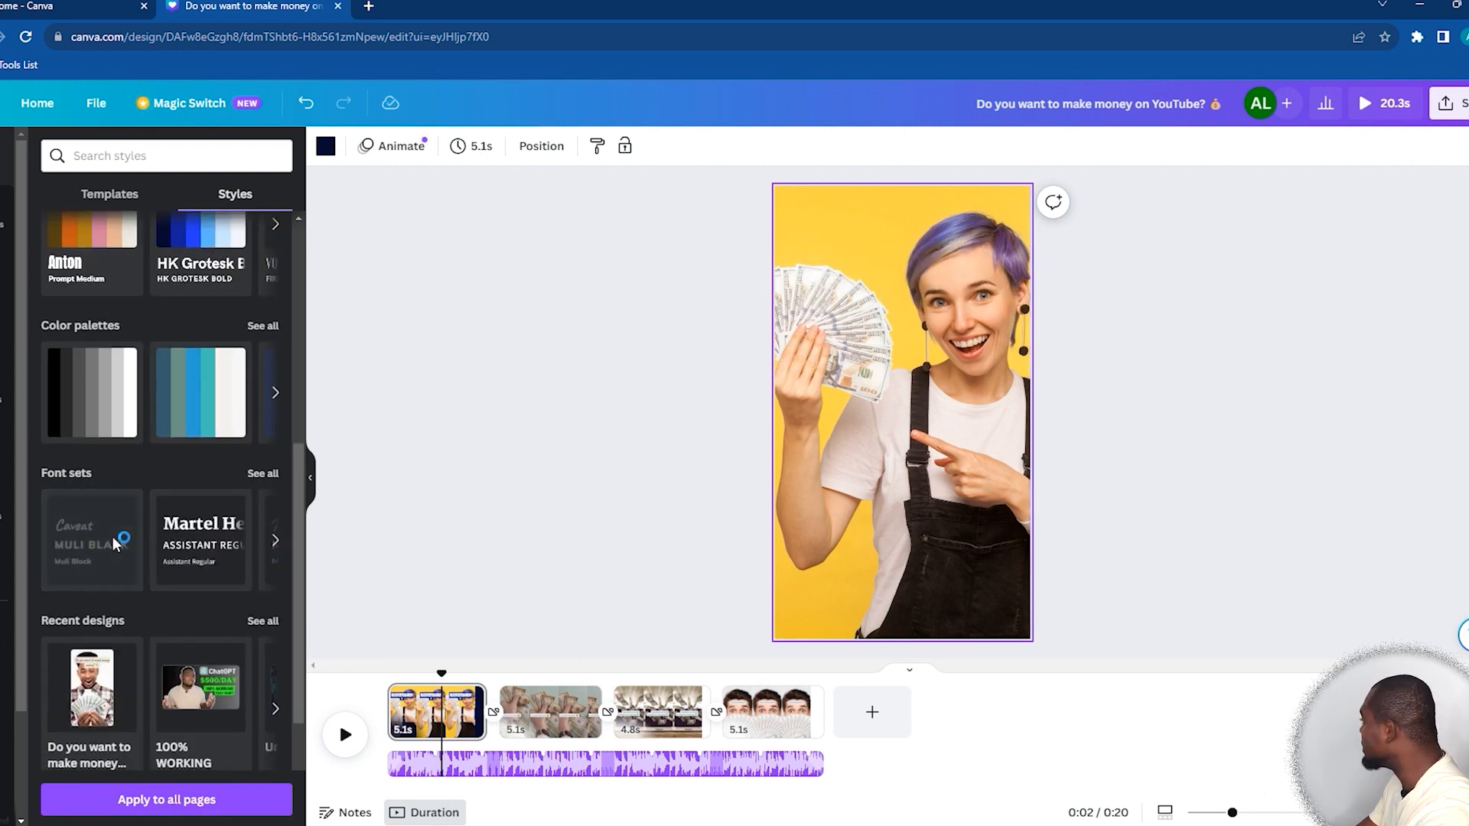
click(200, 548)
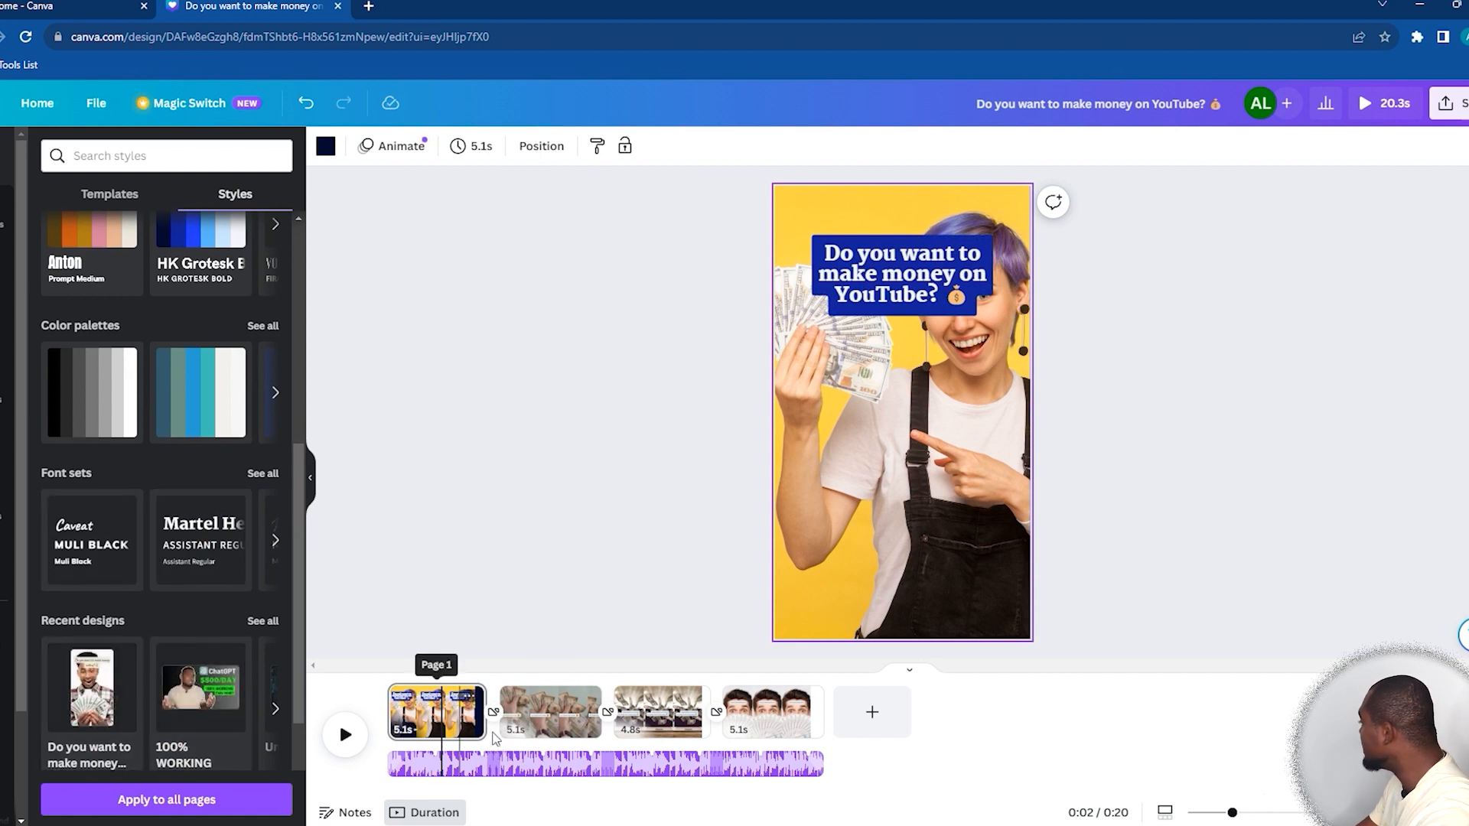
- Duplicate the fourth scene and replace the copy's picture with the uploaded photo of the man in a plaid shirt holding cash
click(540, 718)
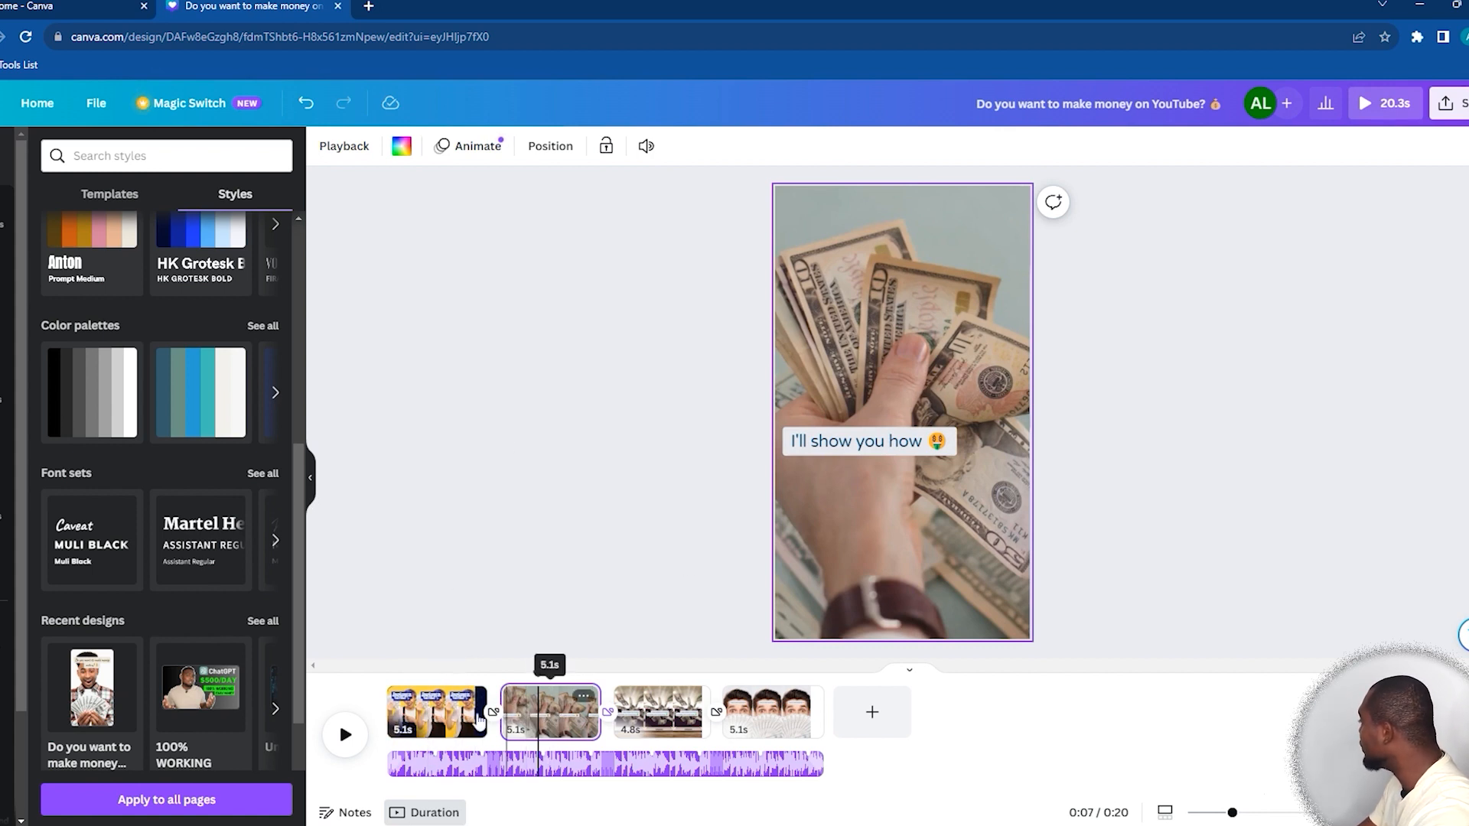
scroll(153, 655, down, 3)
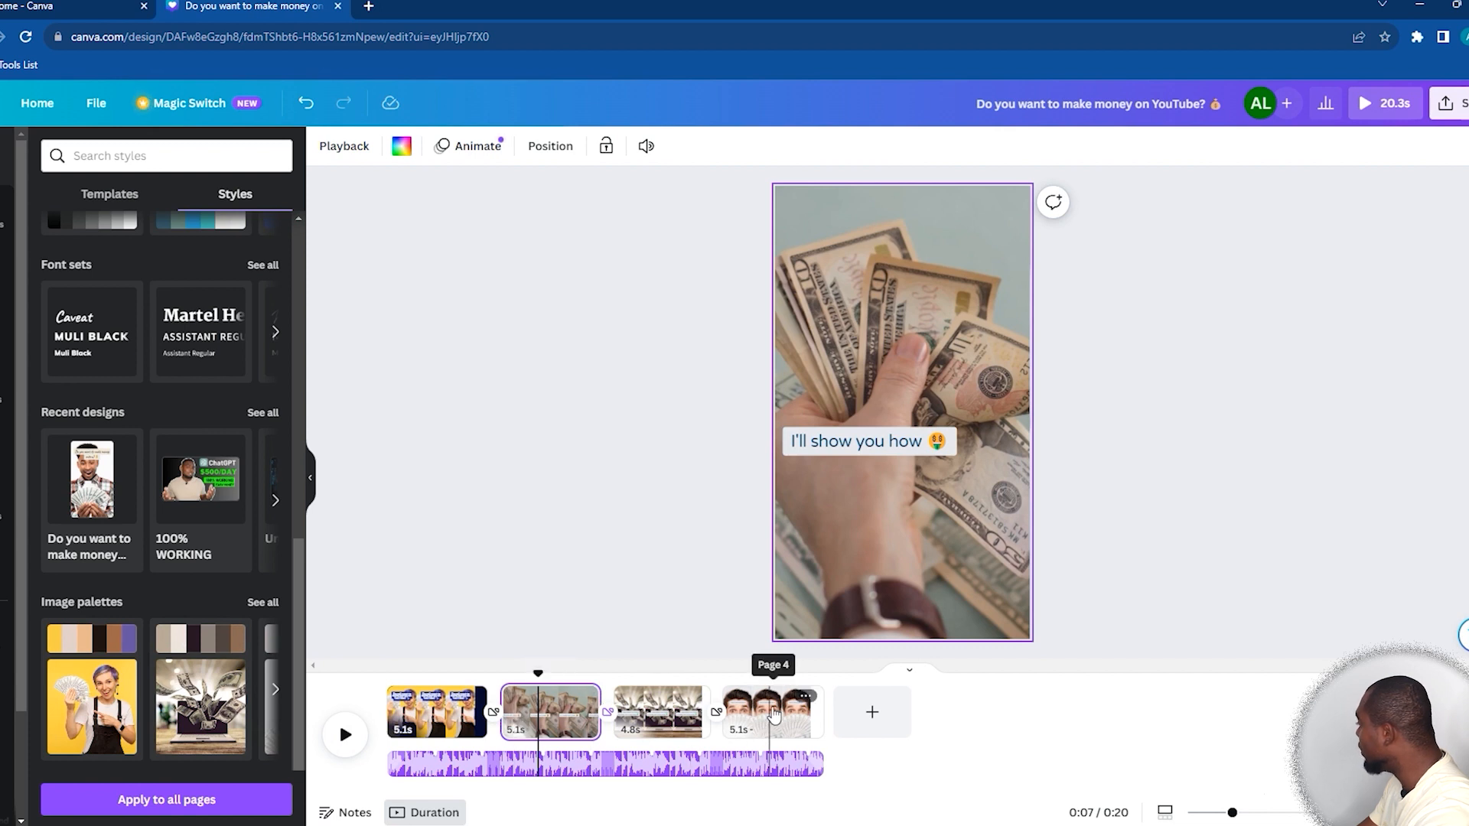
click(774, 715)
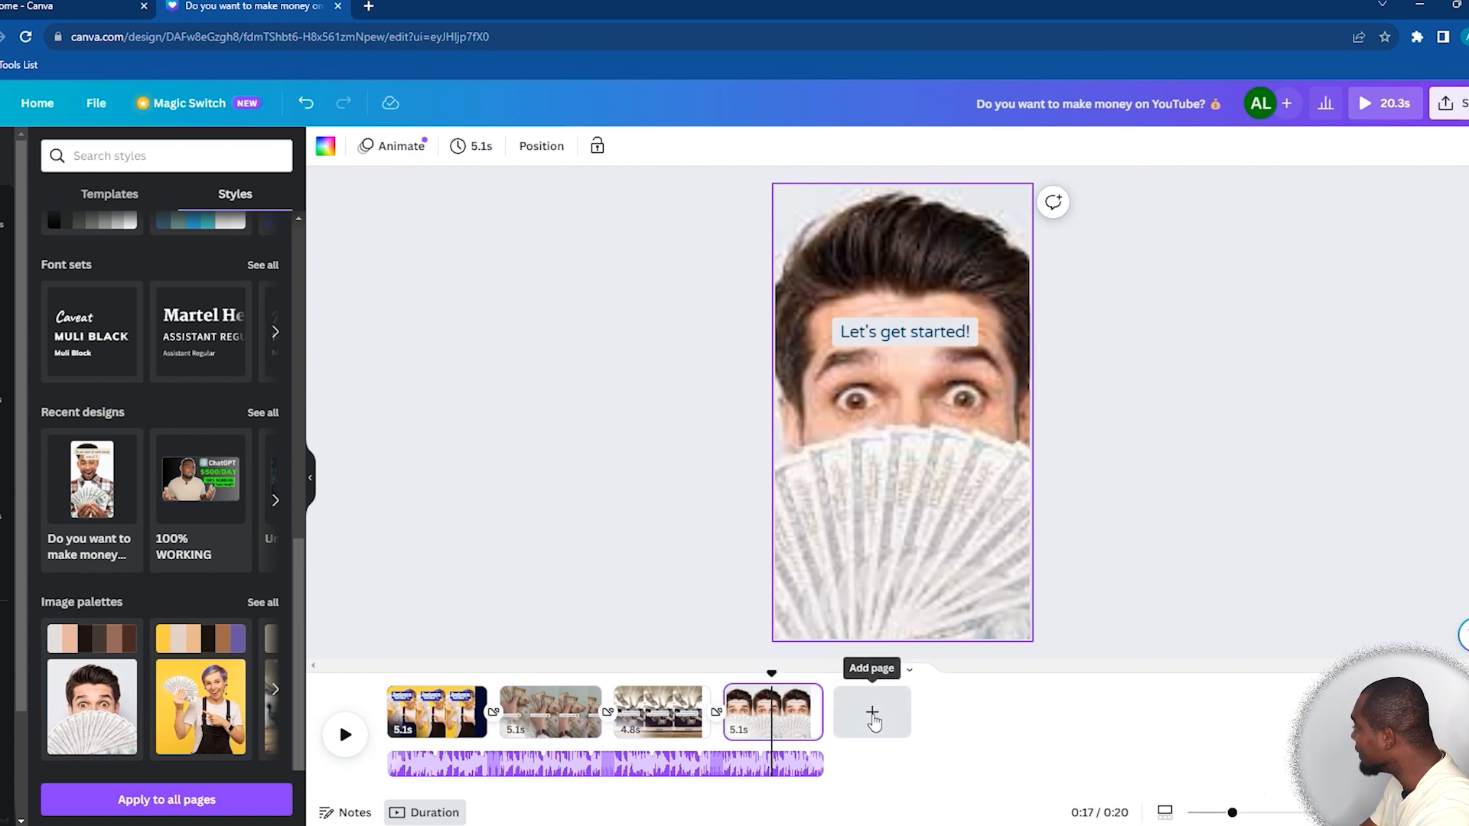
click(805, 697)
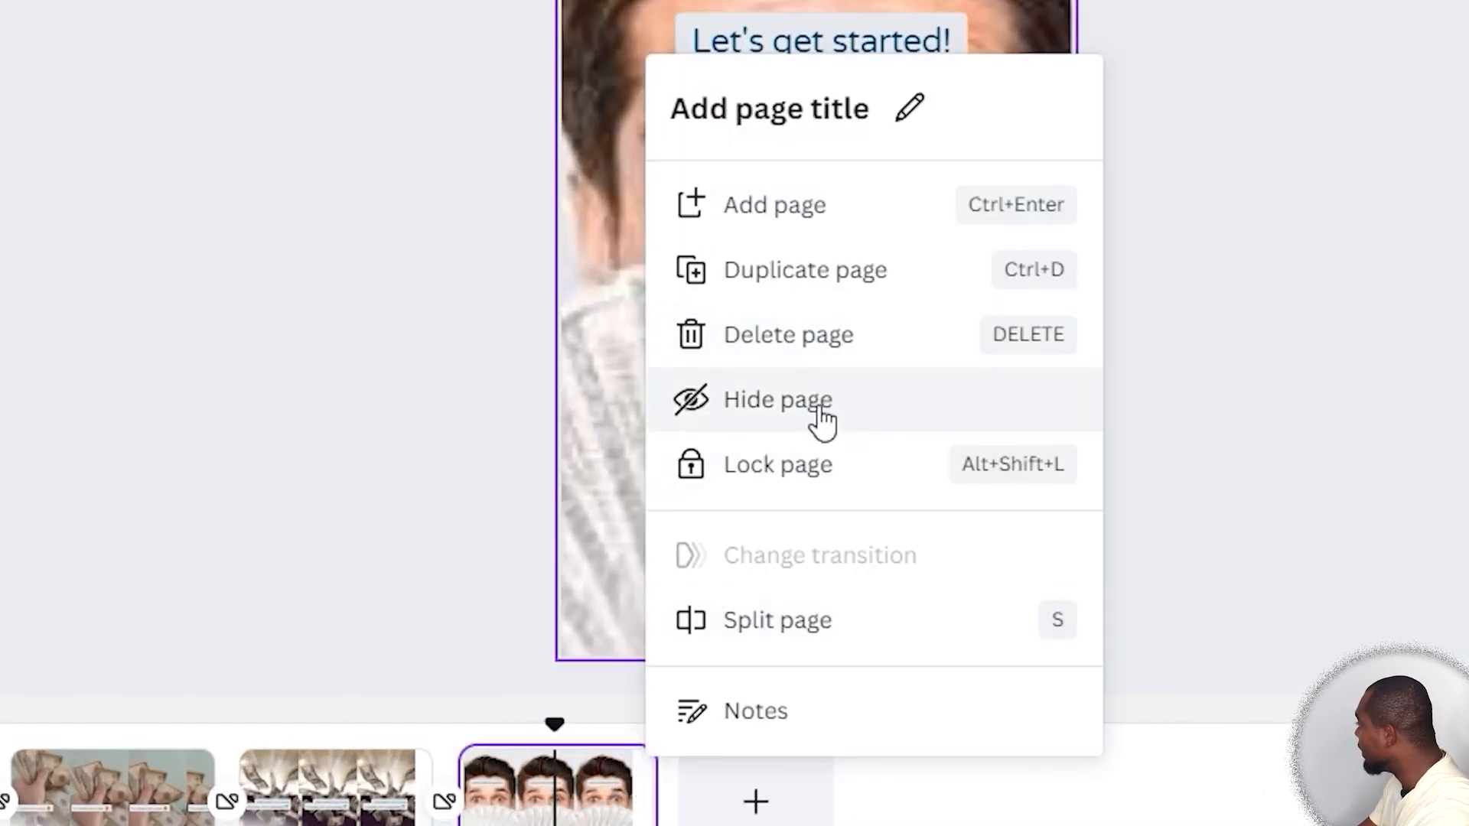
click(807, 272)
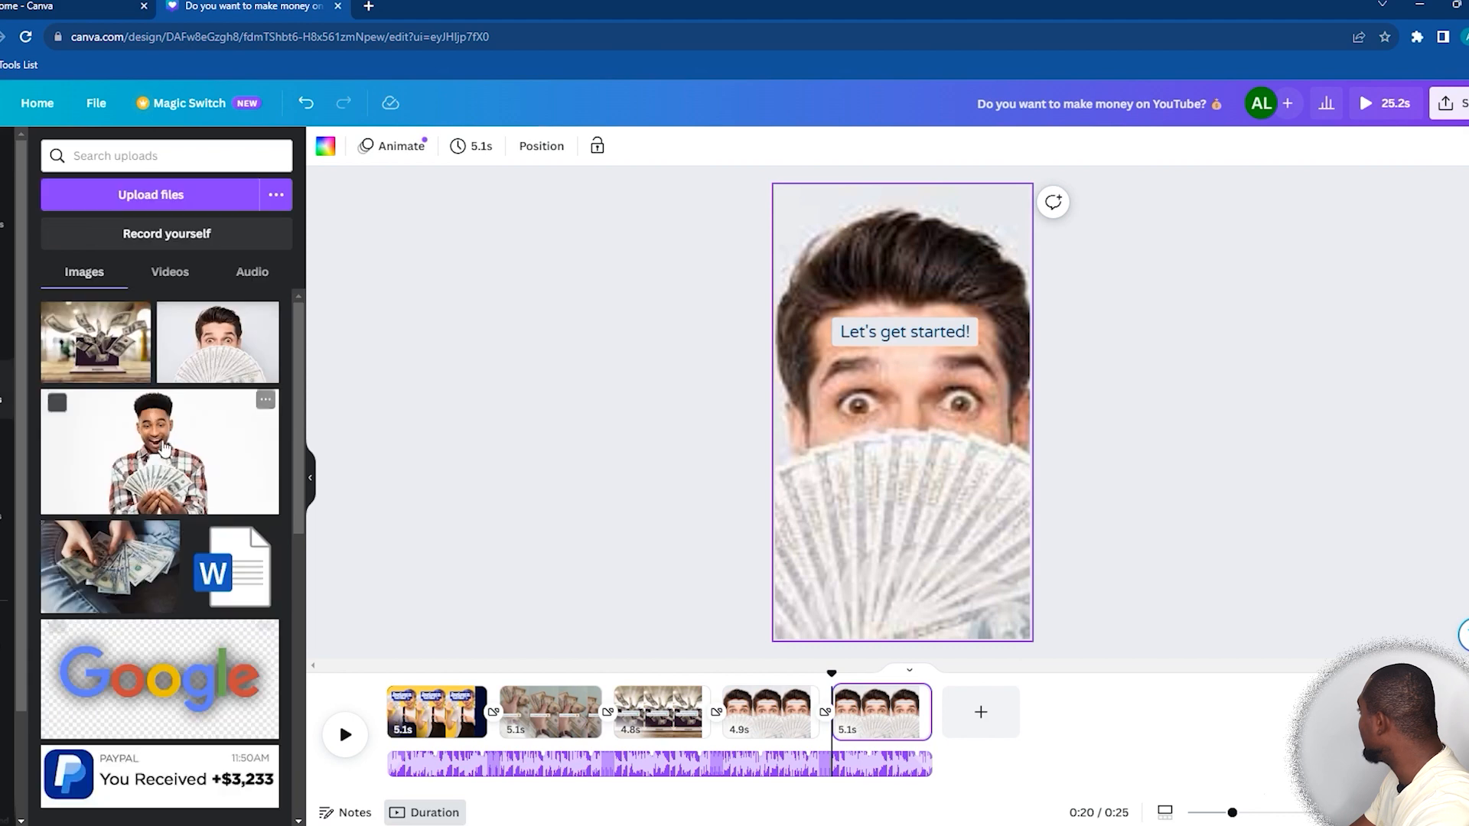
drag(146, 463, 784, 480)
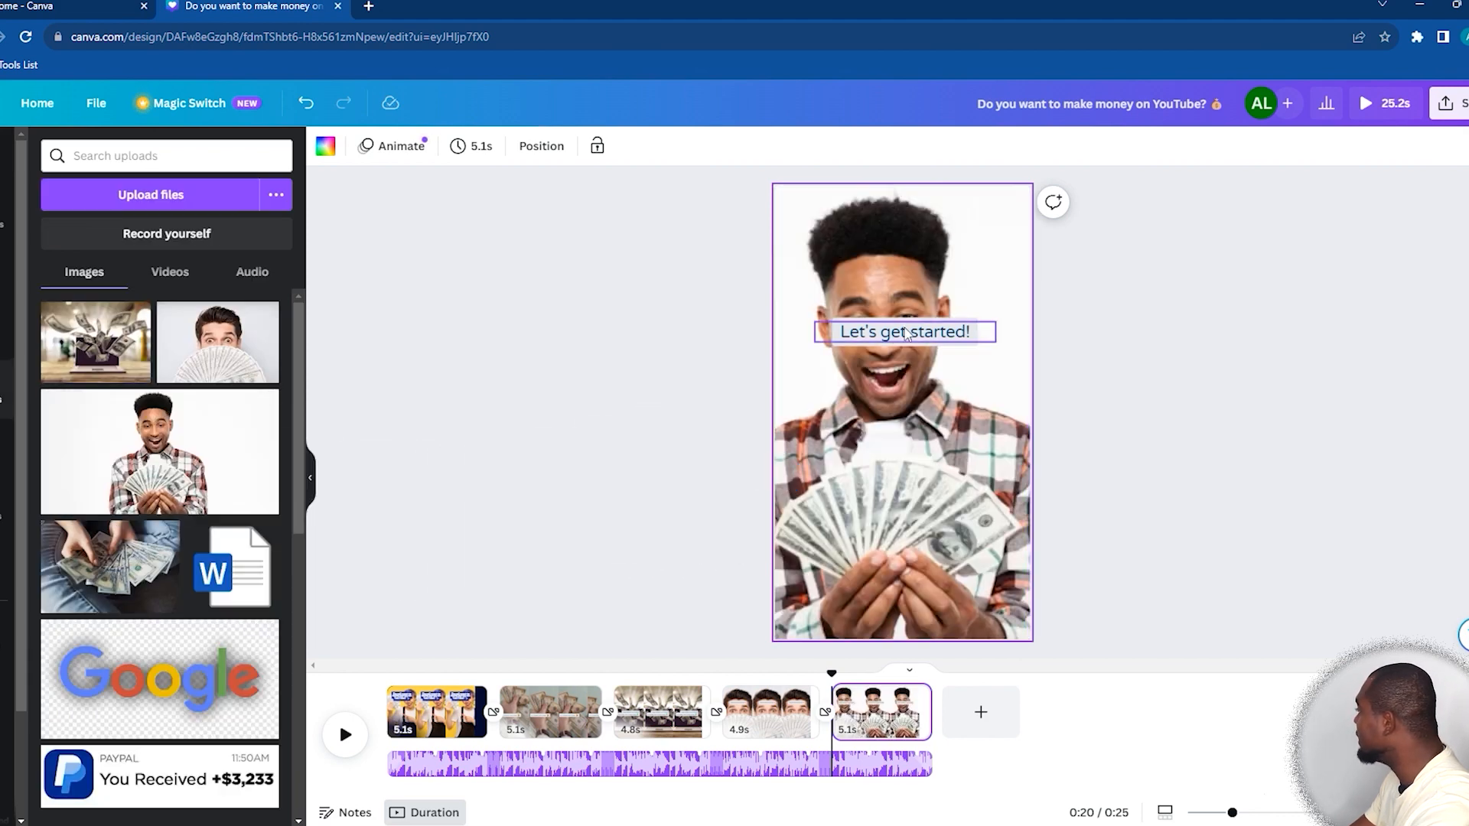
- Replace the "Let's get started!" caption on the fifth scene with "Making Money on YouTube is EASY!"
click(884, 333)
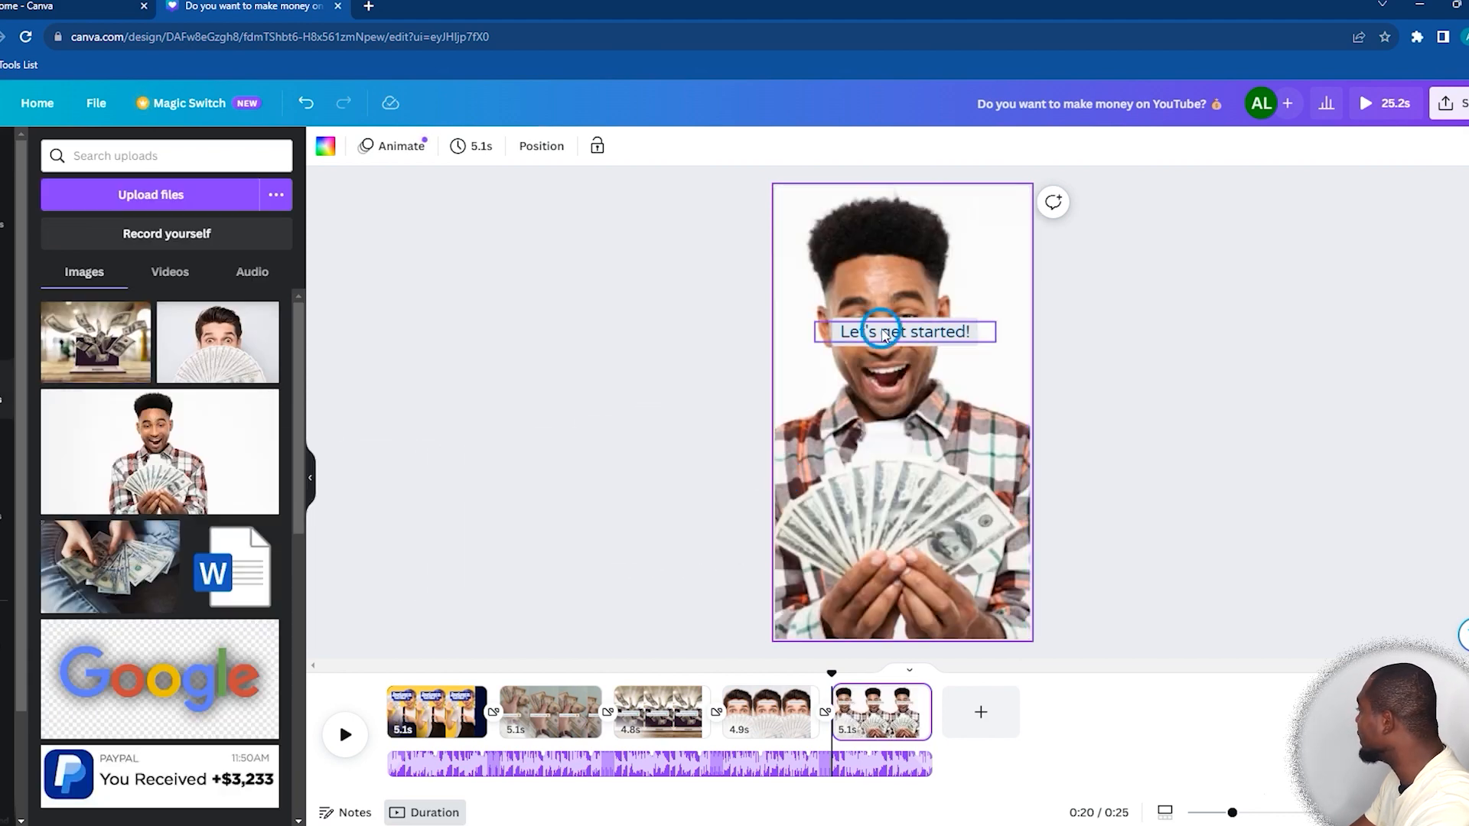
click(923, 335)
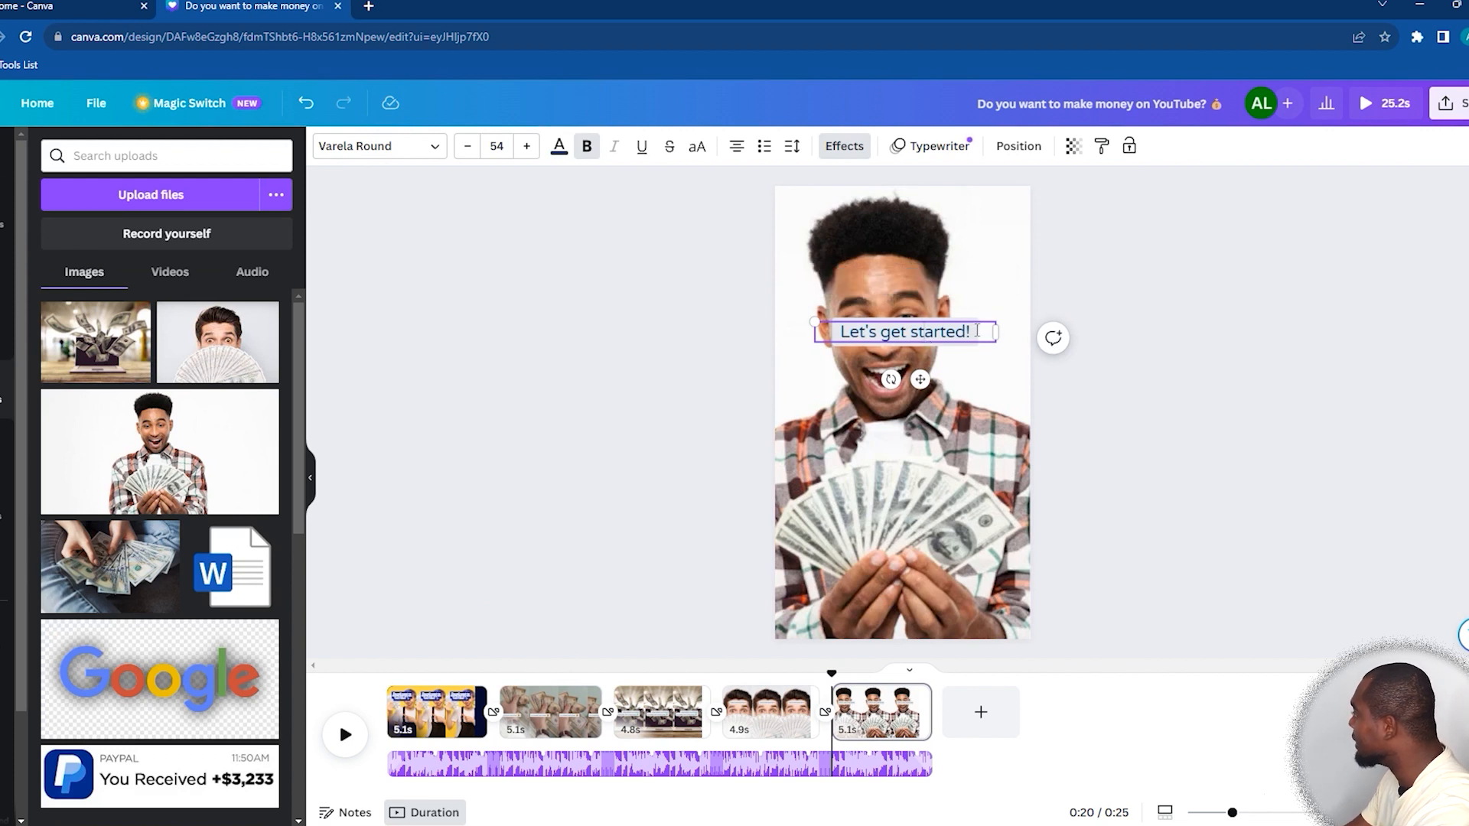
drag(946, 331, 814, 329)
text(Making)
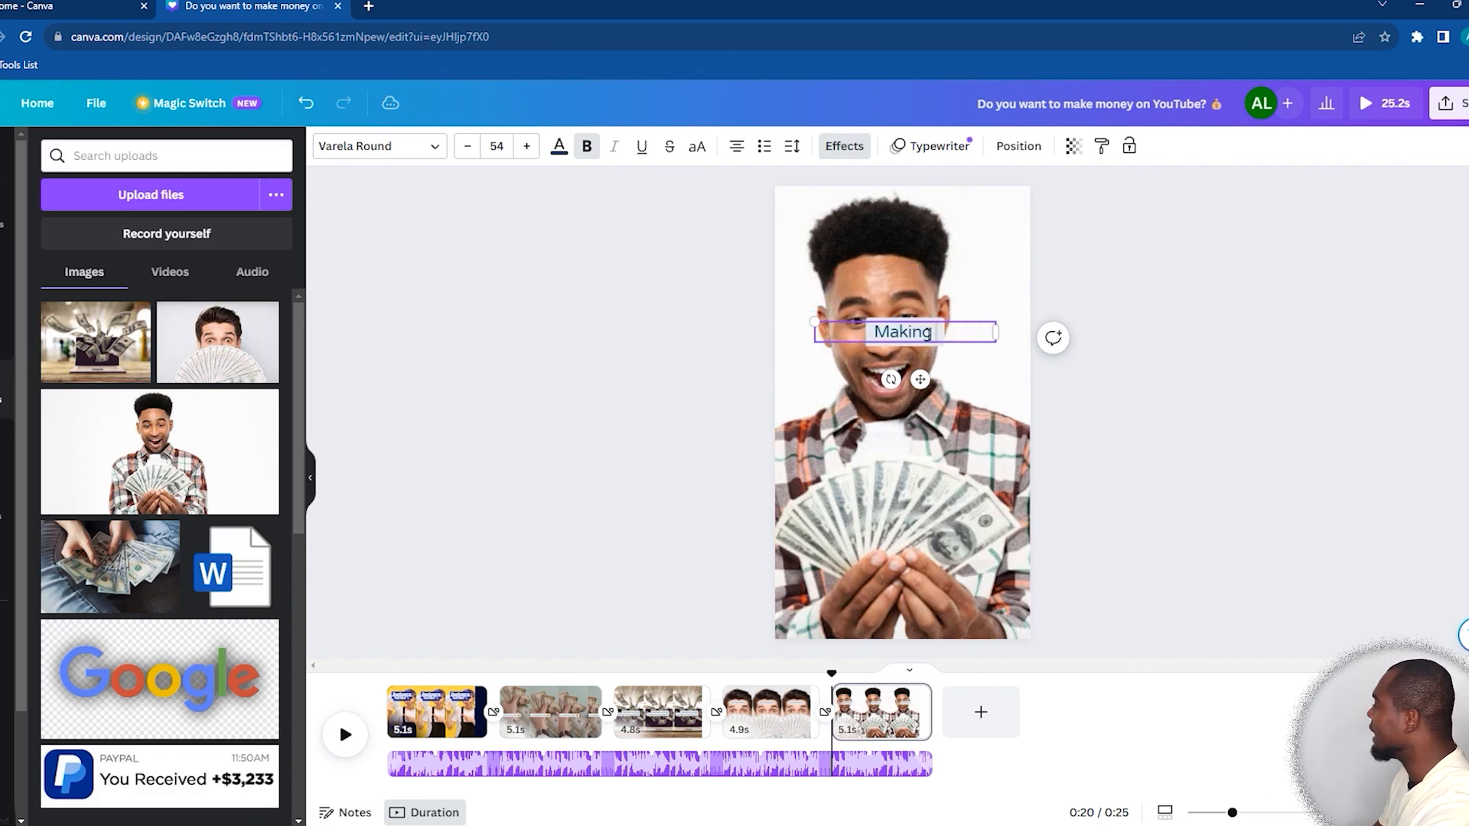
text( Money)
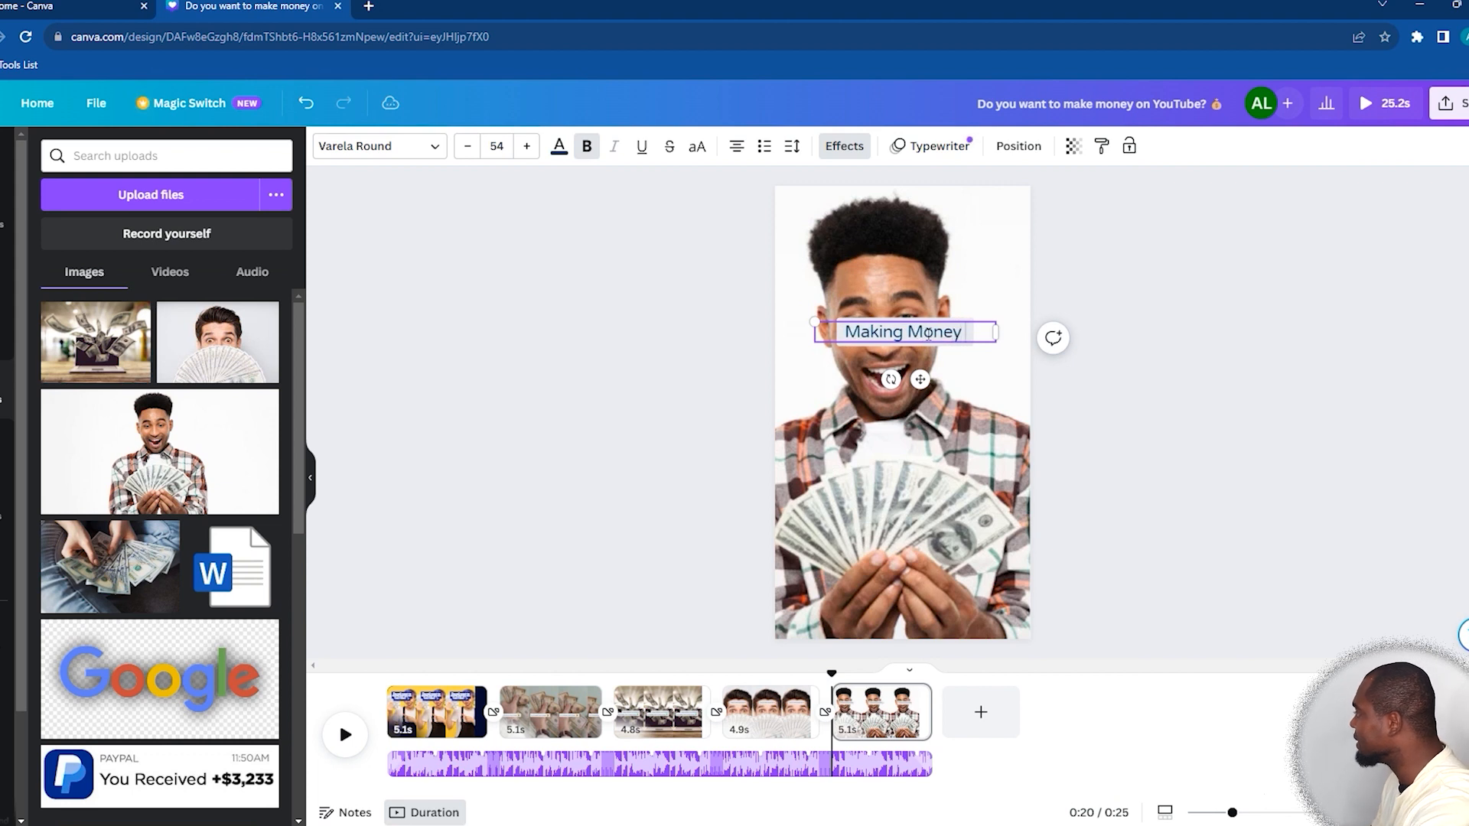
text( on YouT)
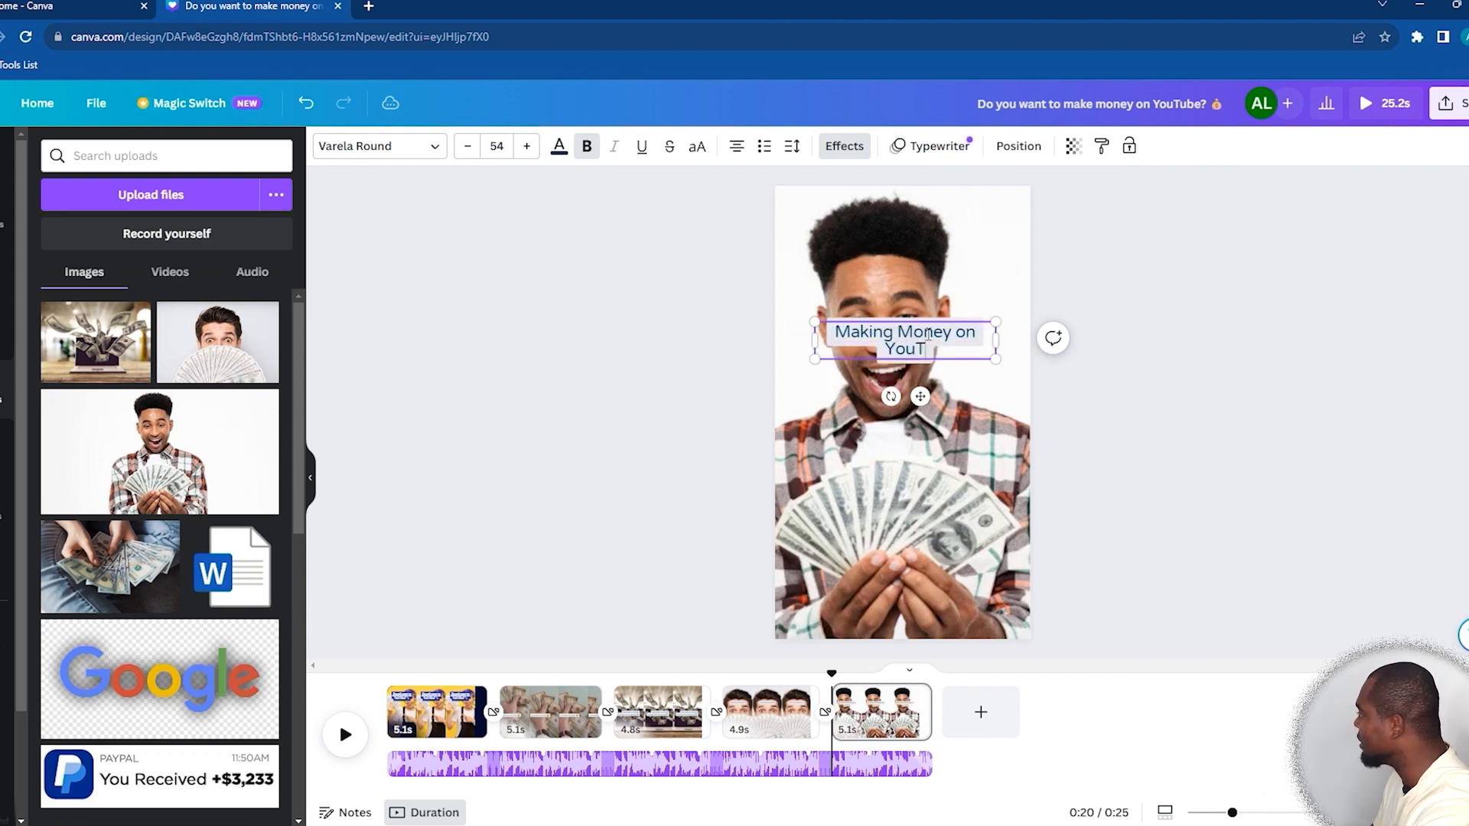
text(ube is EASY)
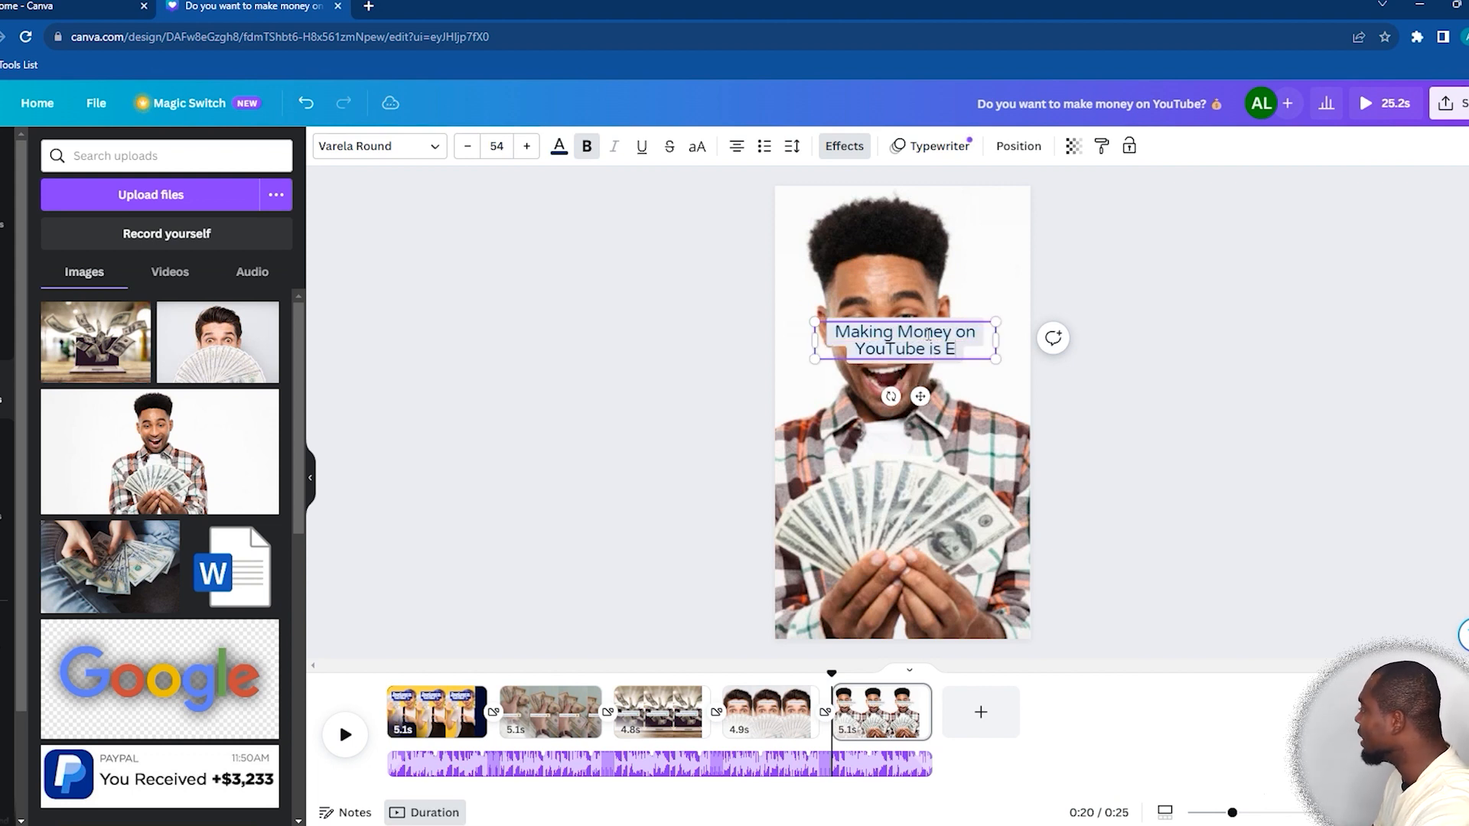
text(!)
click(874, 378)
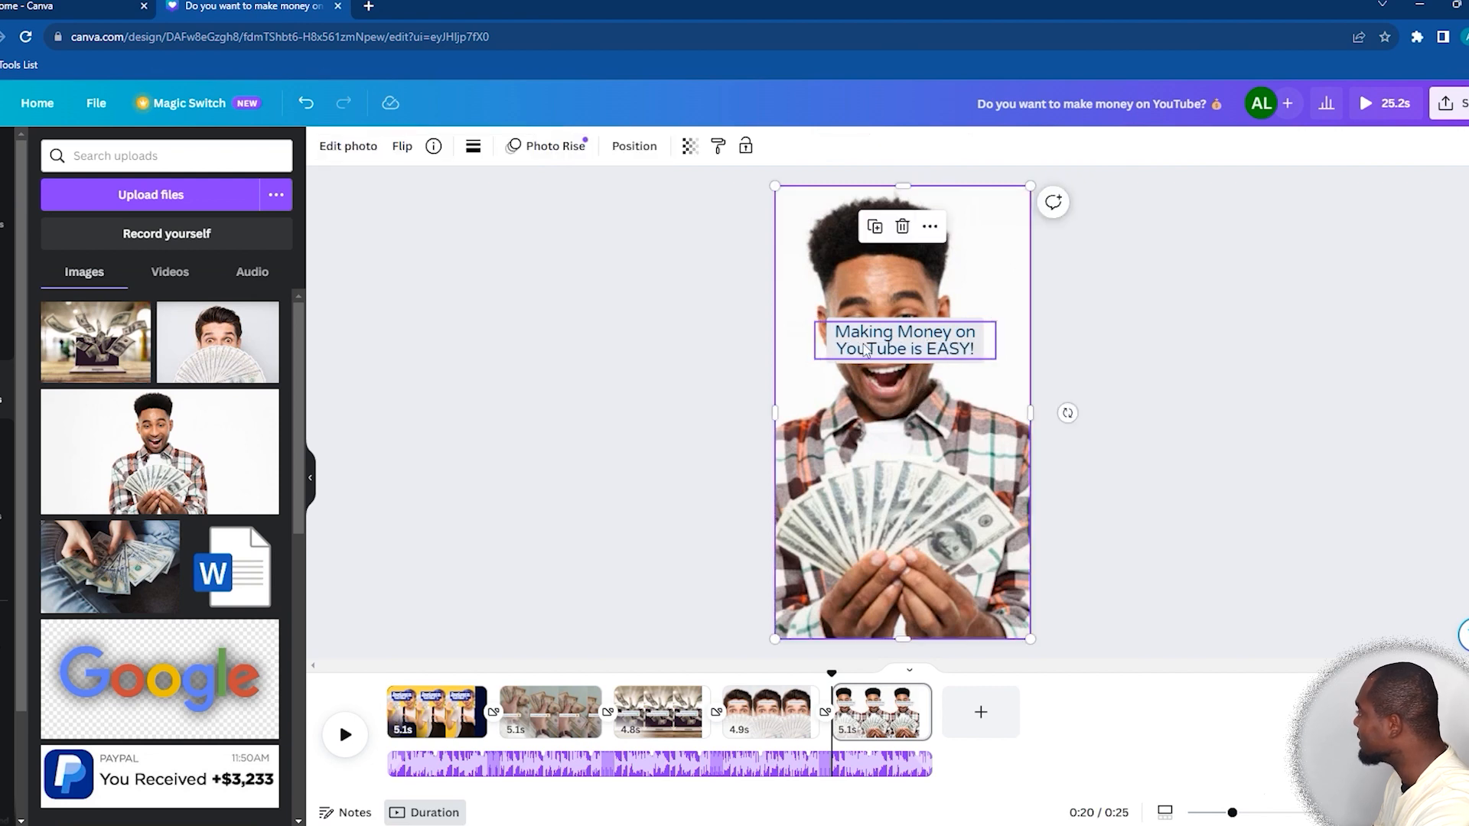
- Reword the fifth scene's caption using Magic Write's Rewrite option
click(864, 343)
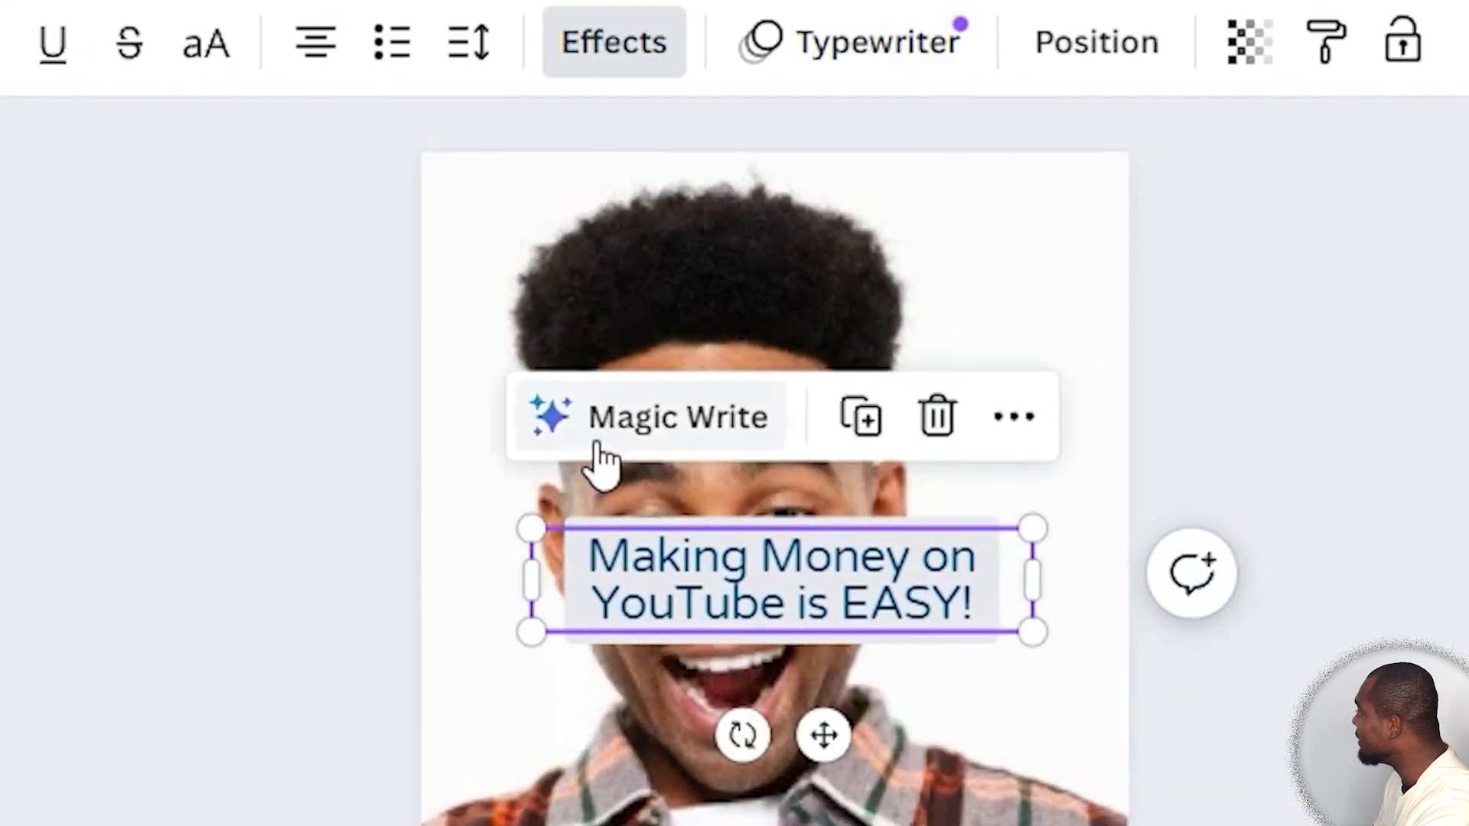
click(553, 442)
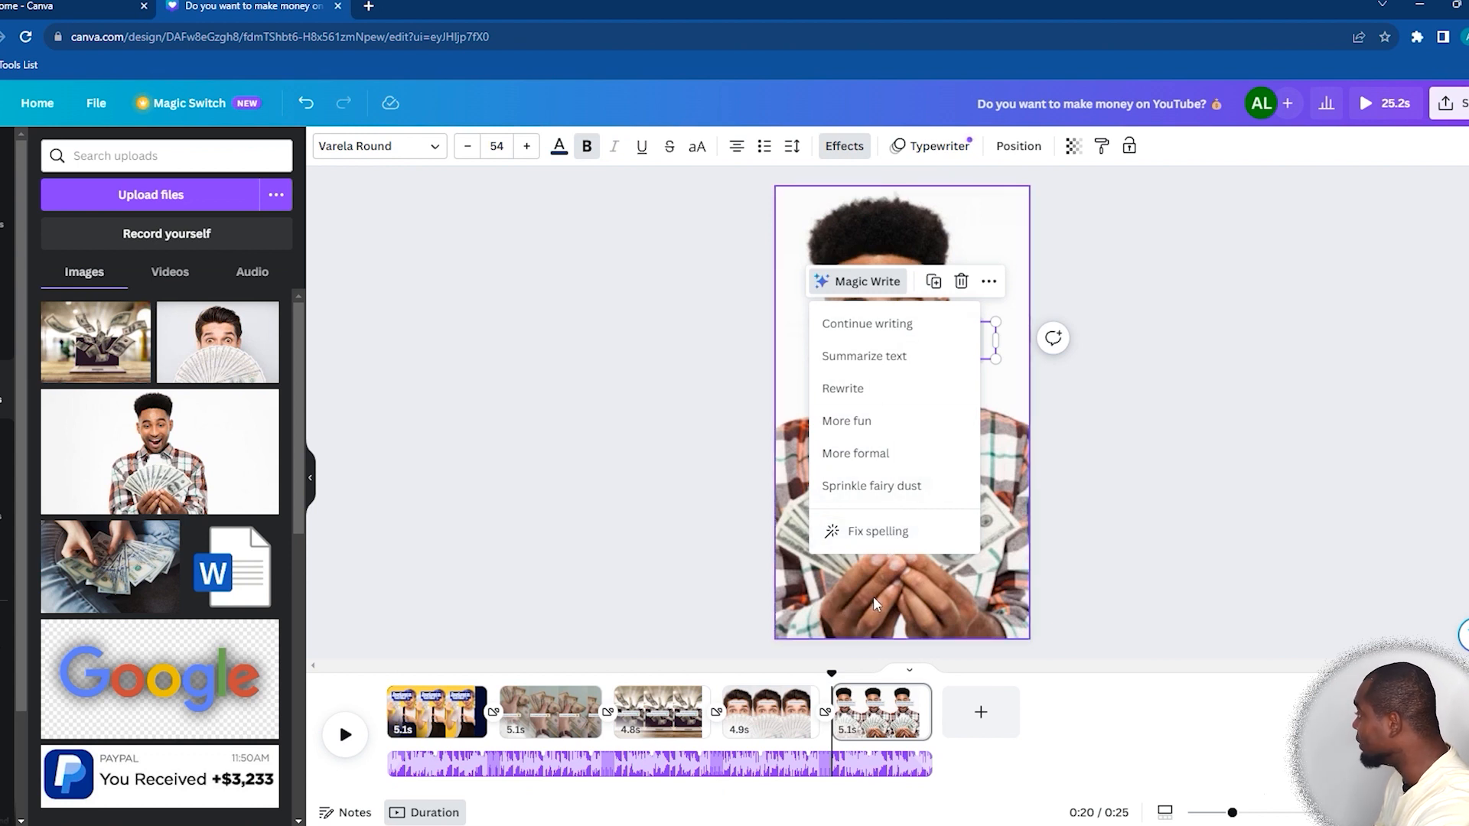
click(915, 588)
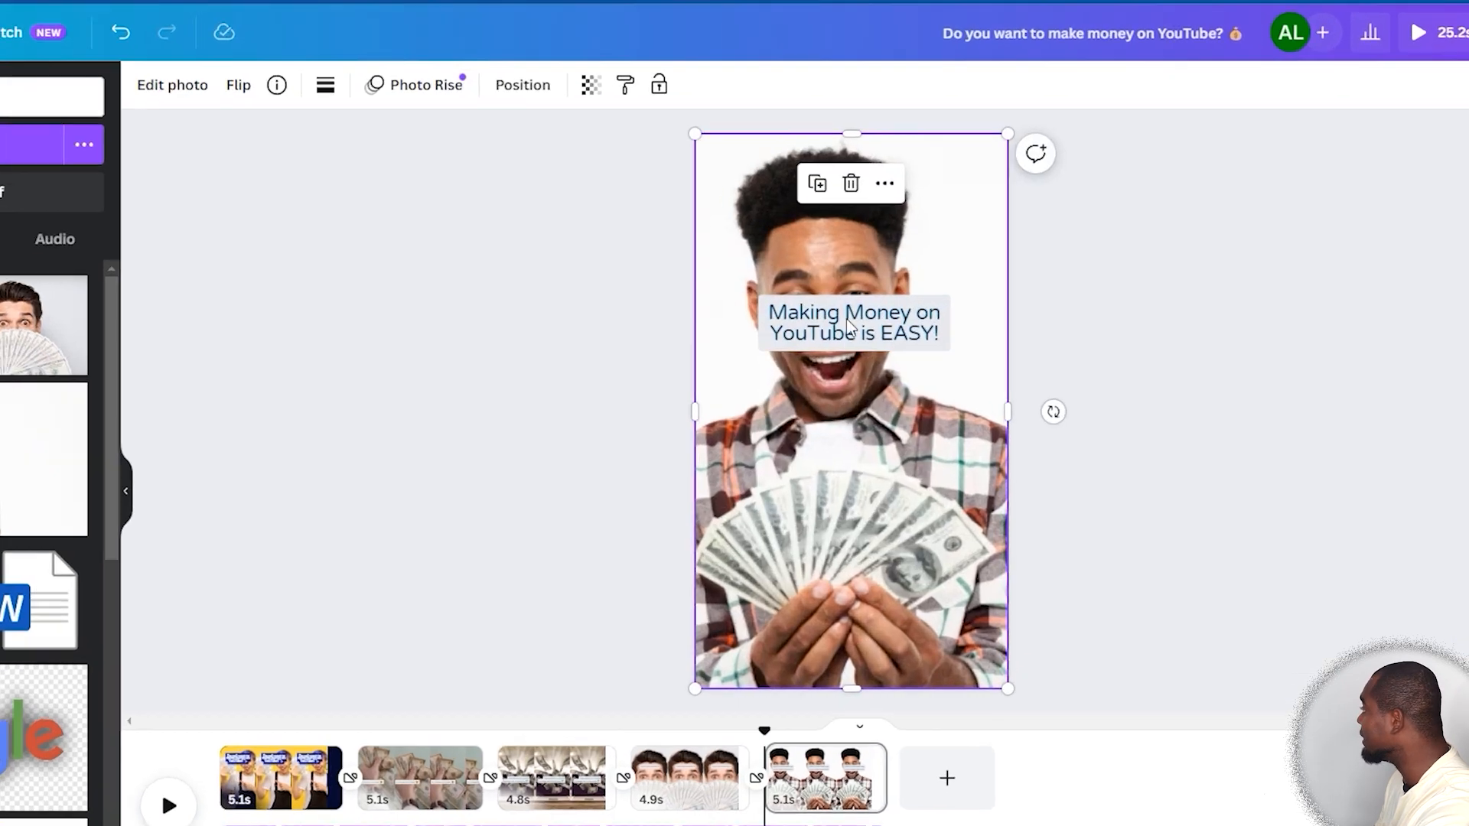
click(889, 337)
click(820, 281)
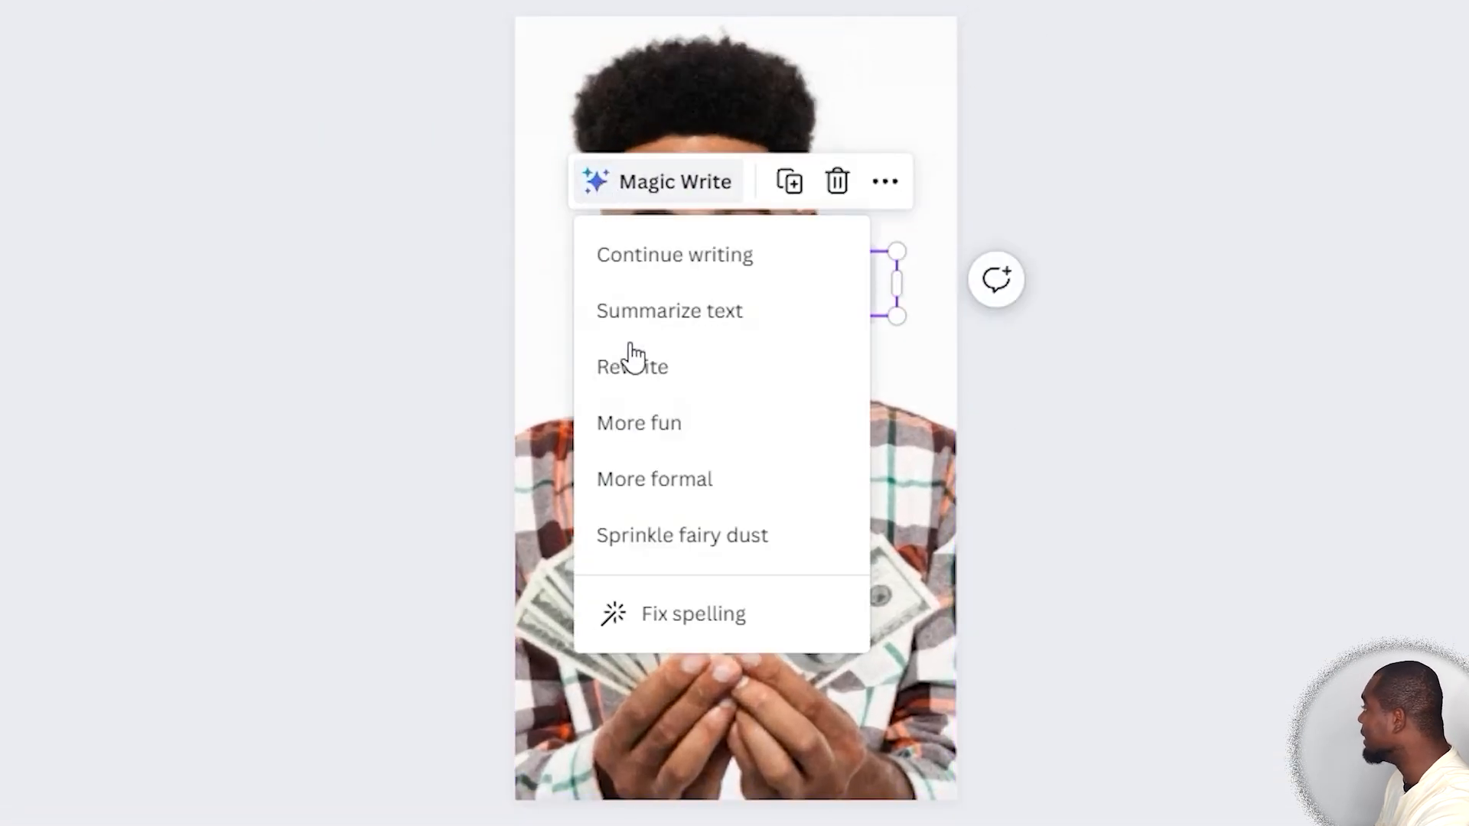
click(670, 379)
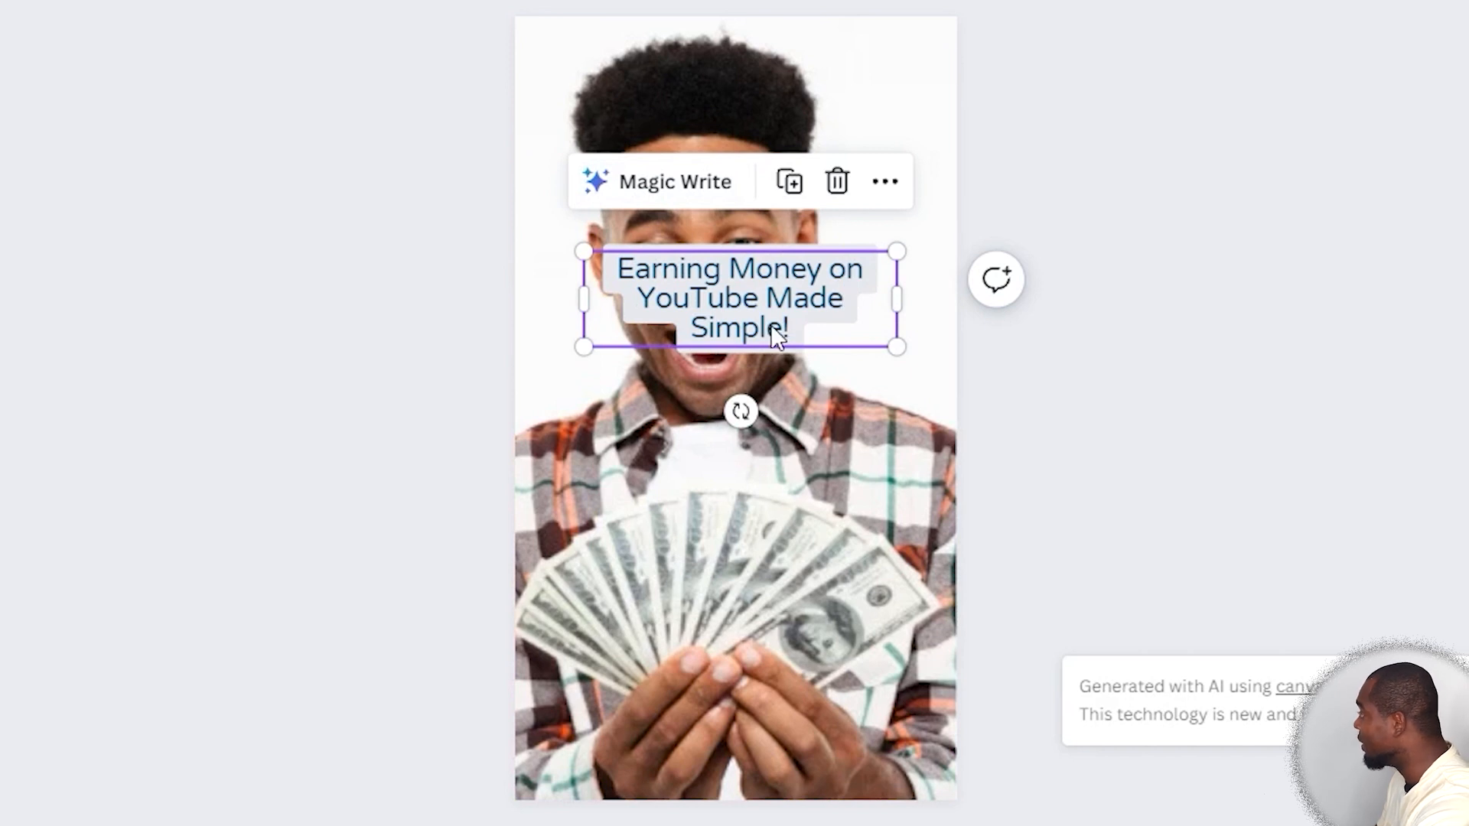
click(723, 572)
click(673, 301)
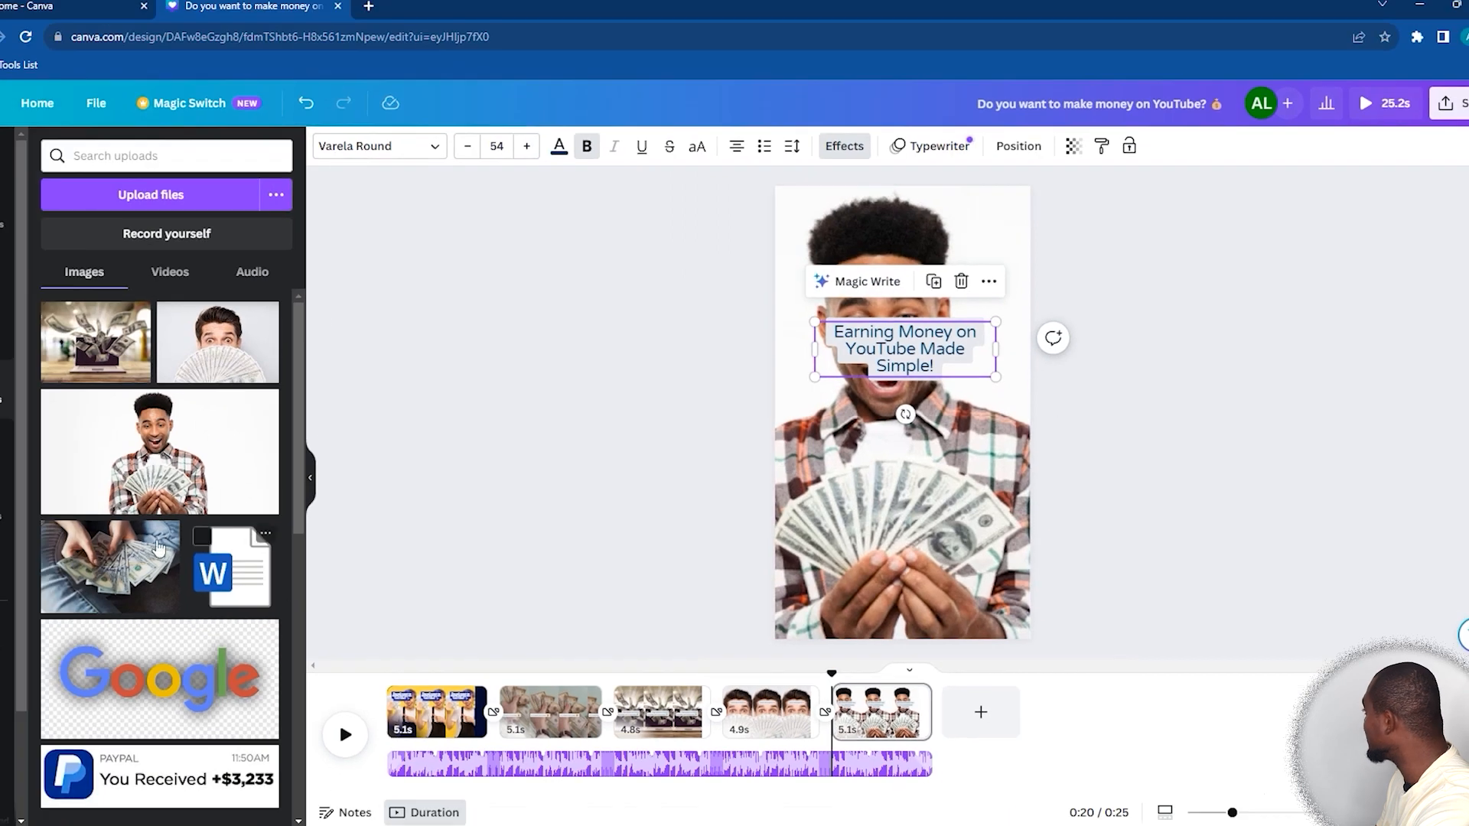
- Try a colour palette on the fifth scene, and apply the orange Anton and Prompt Medium combination to it
click(7, 156)
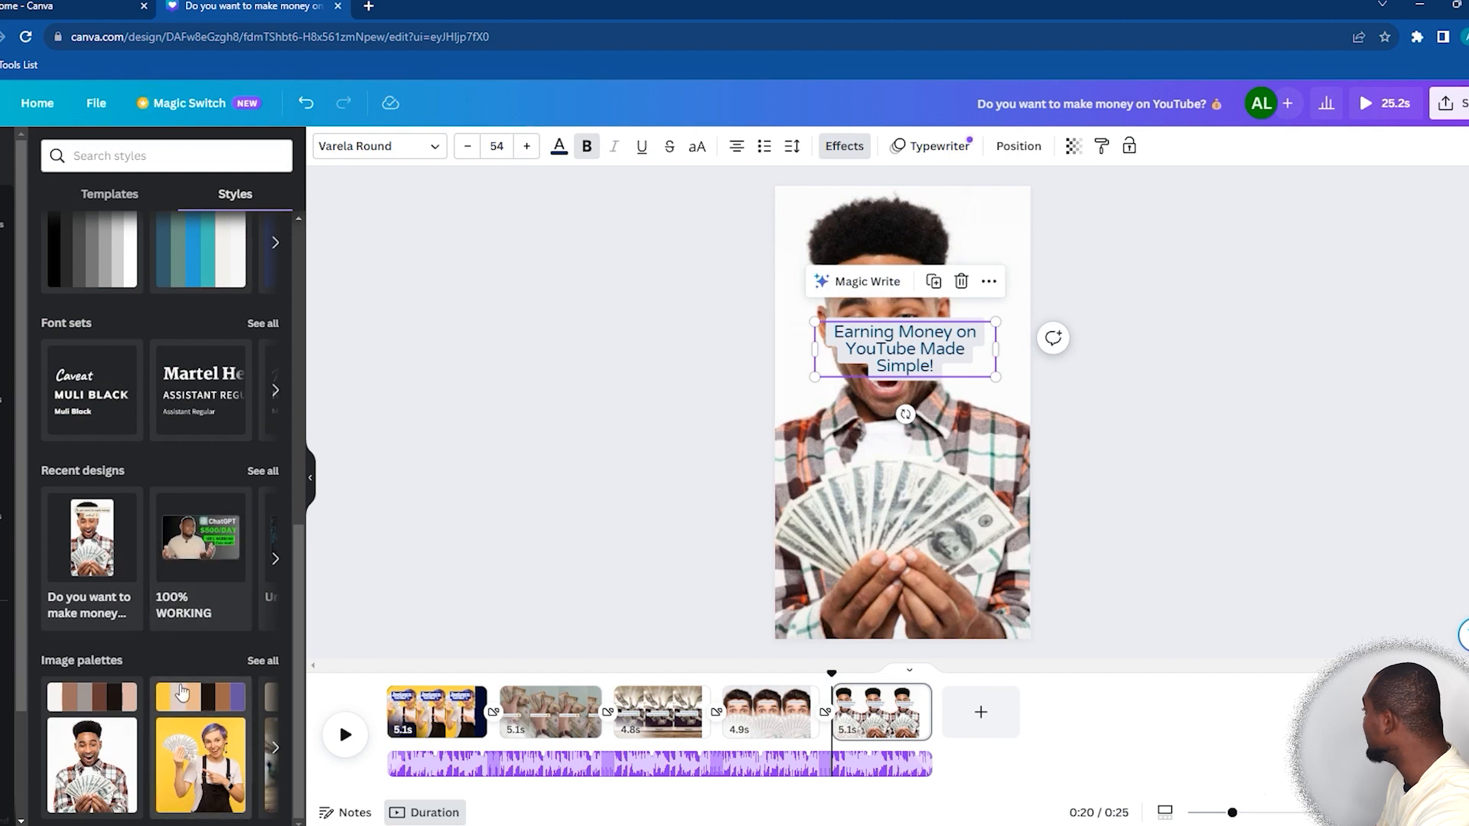
mouse_move(116, 520)
scroll(116, 521, up, 3)
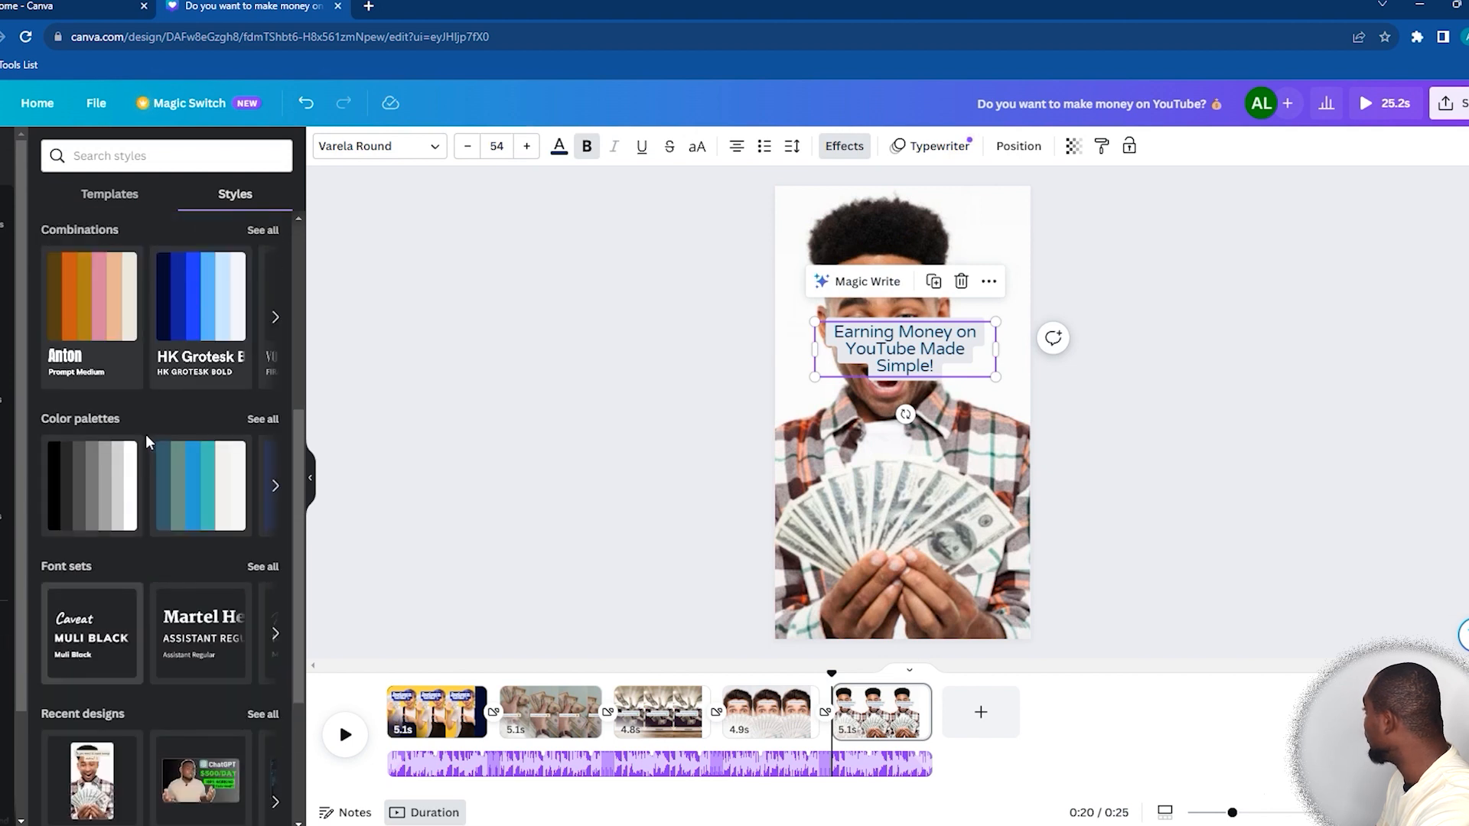
click(107, 490)
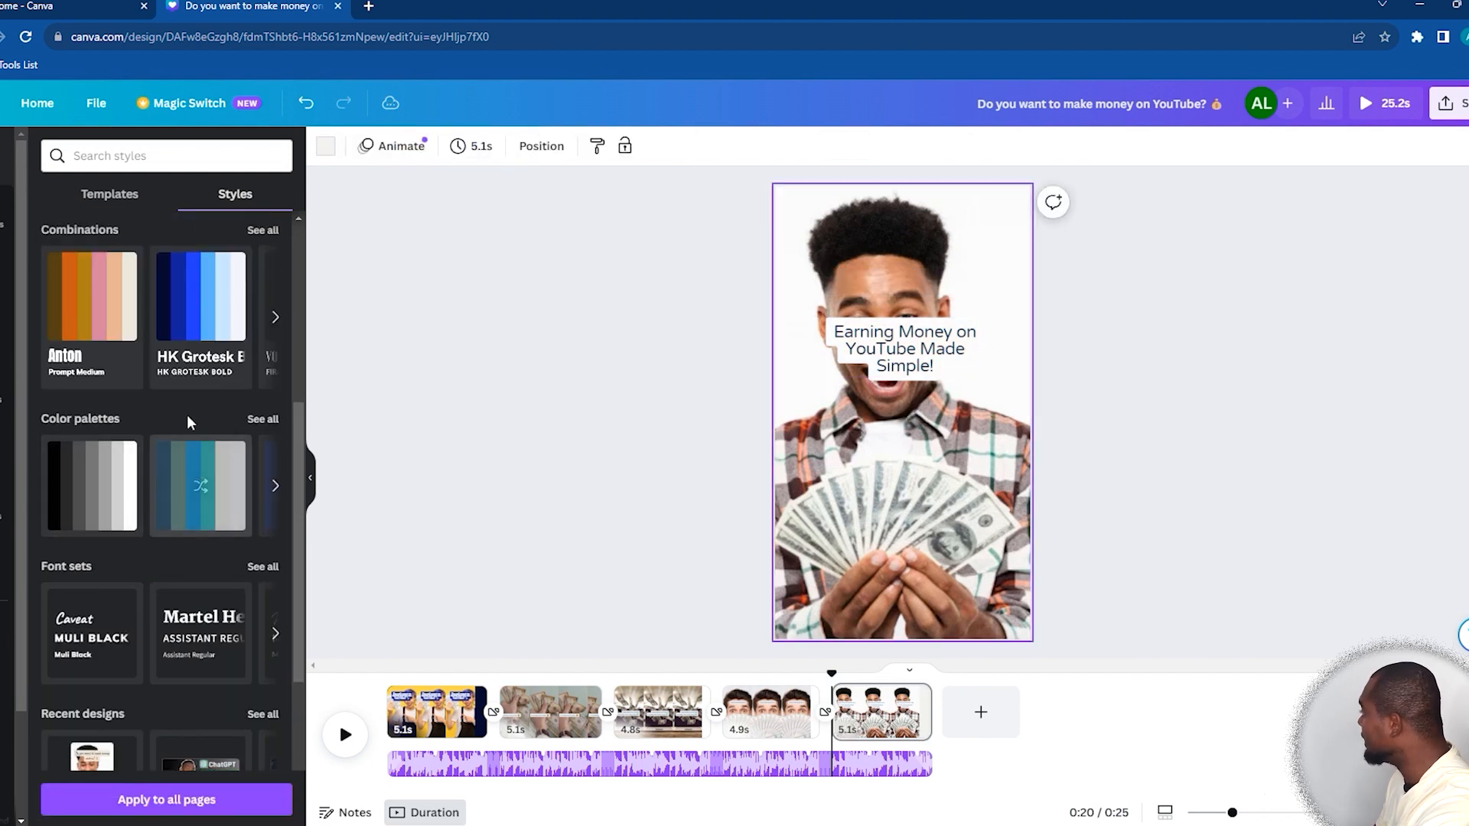
click(96, 295)
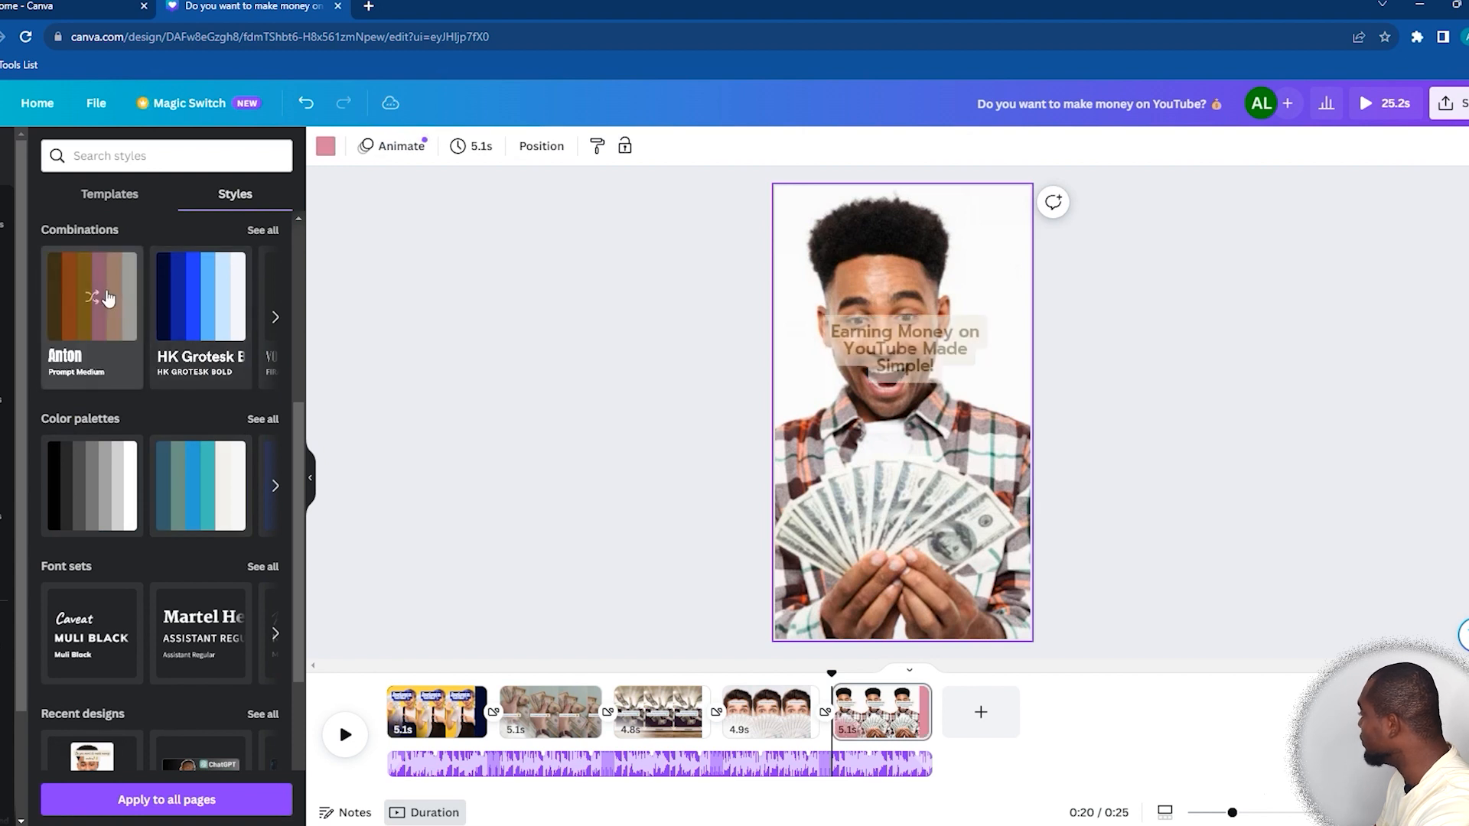
- Turn on Beat Sync for the music track so the scenes are automatically timed to the music
click(865, 763)
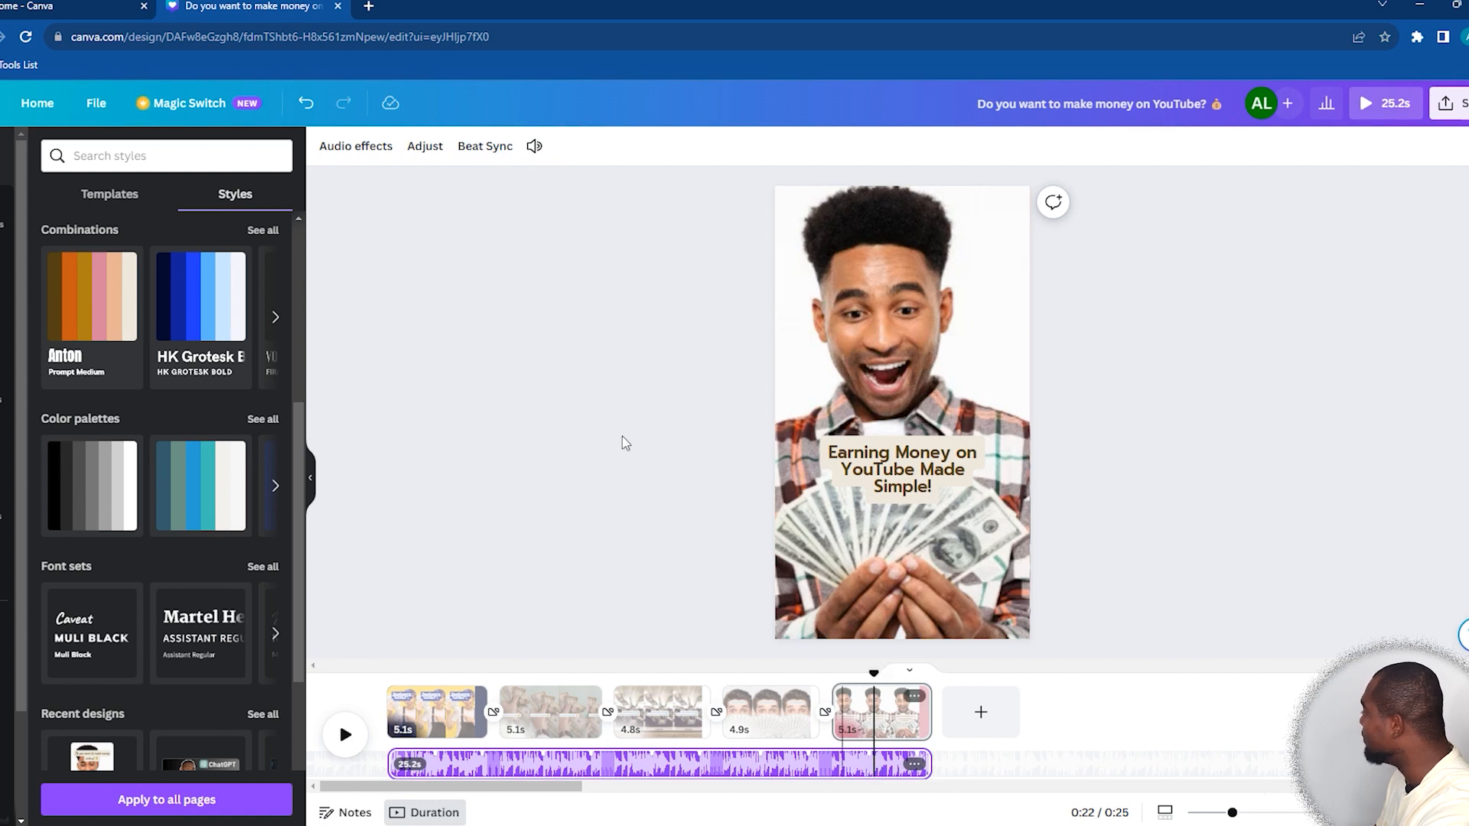
click(842, 768)
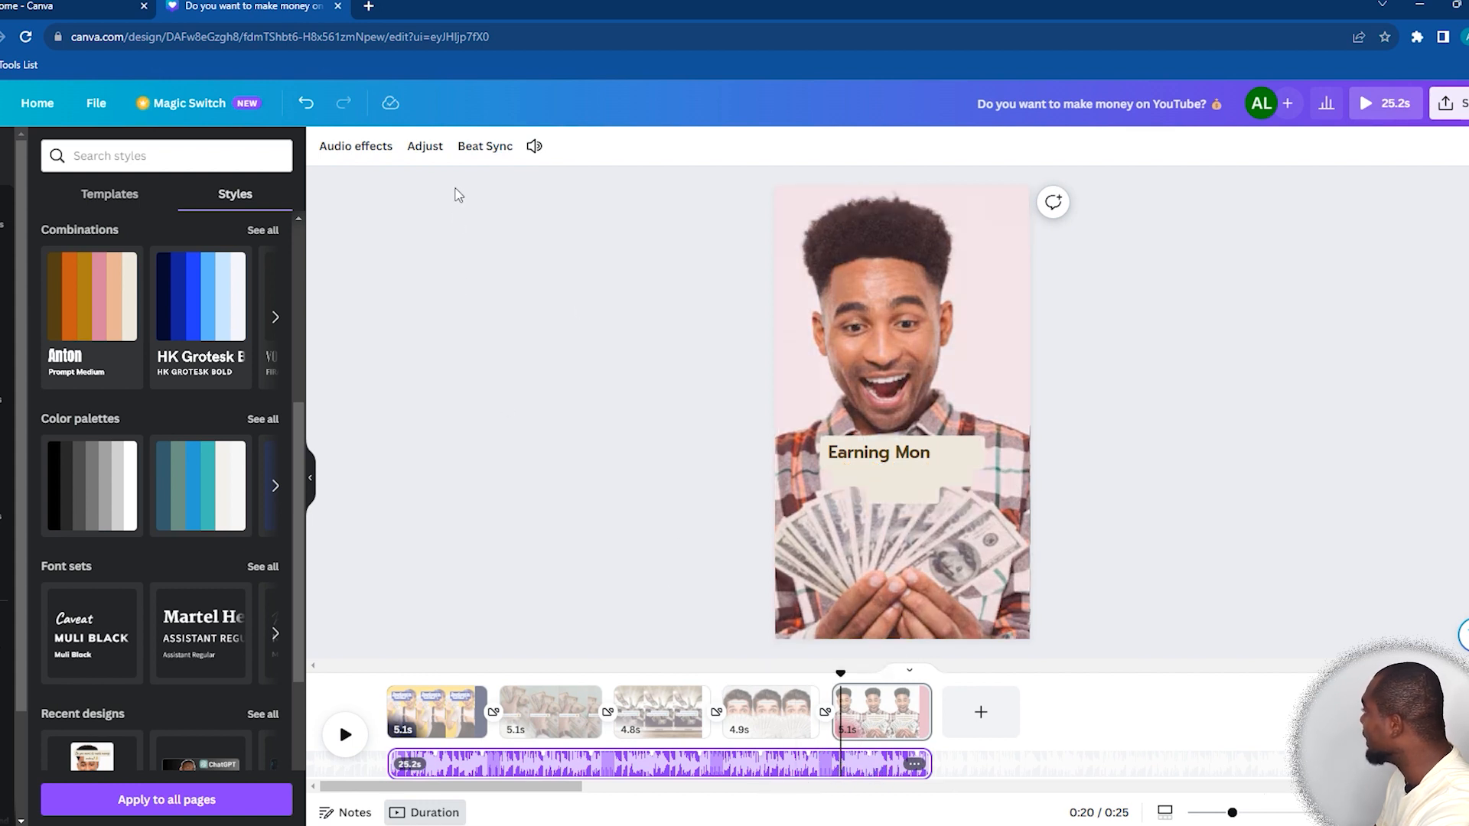
click(485, 148)
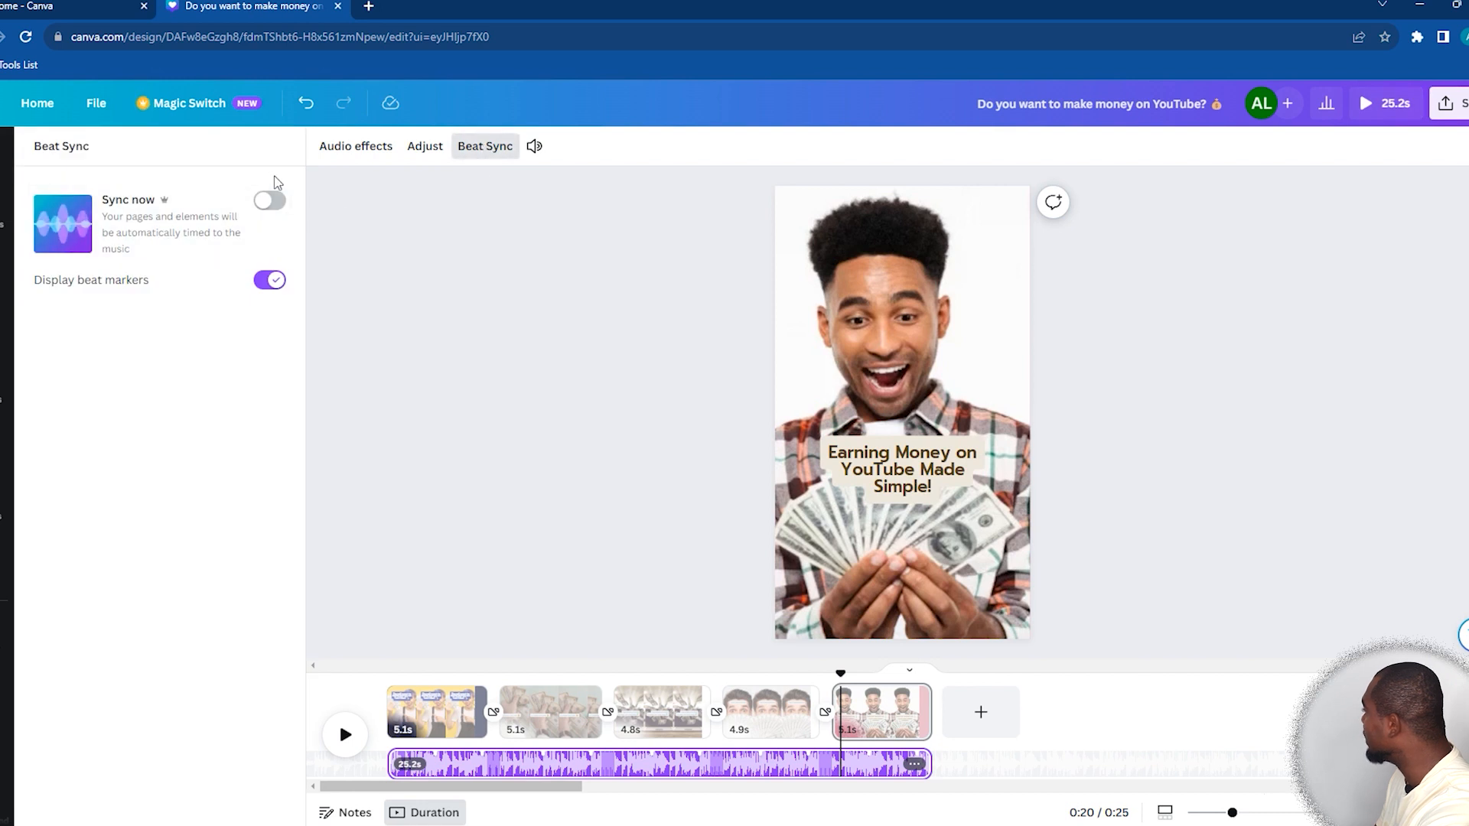
click(271, 203)
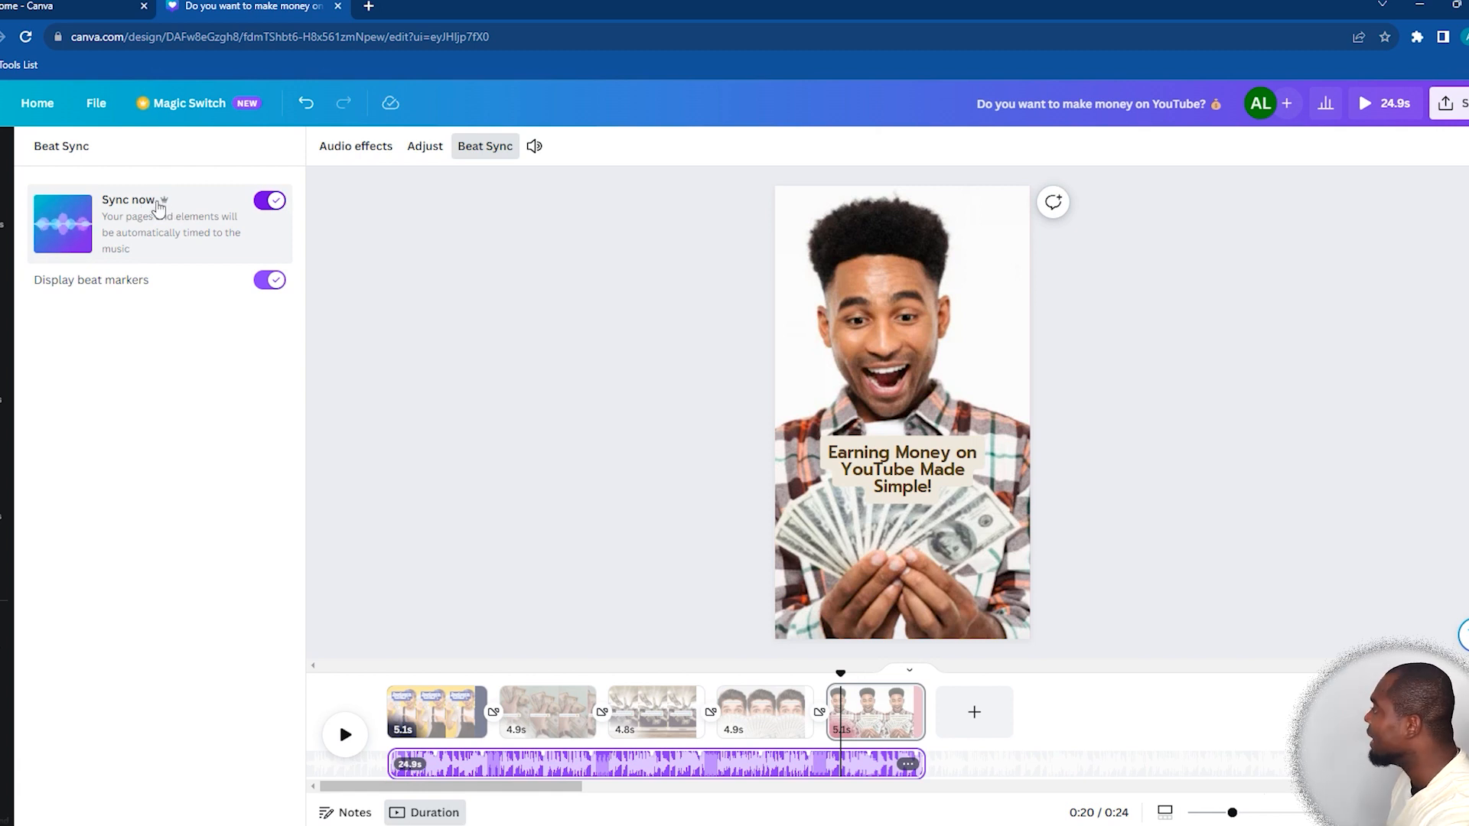
click(141, 214)
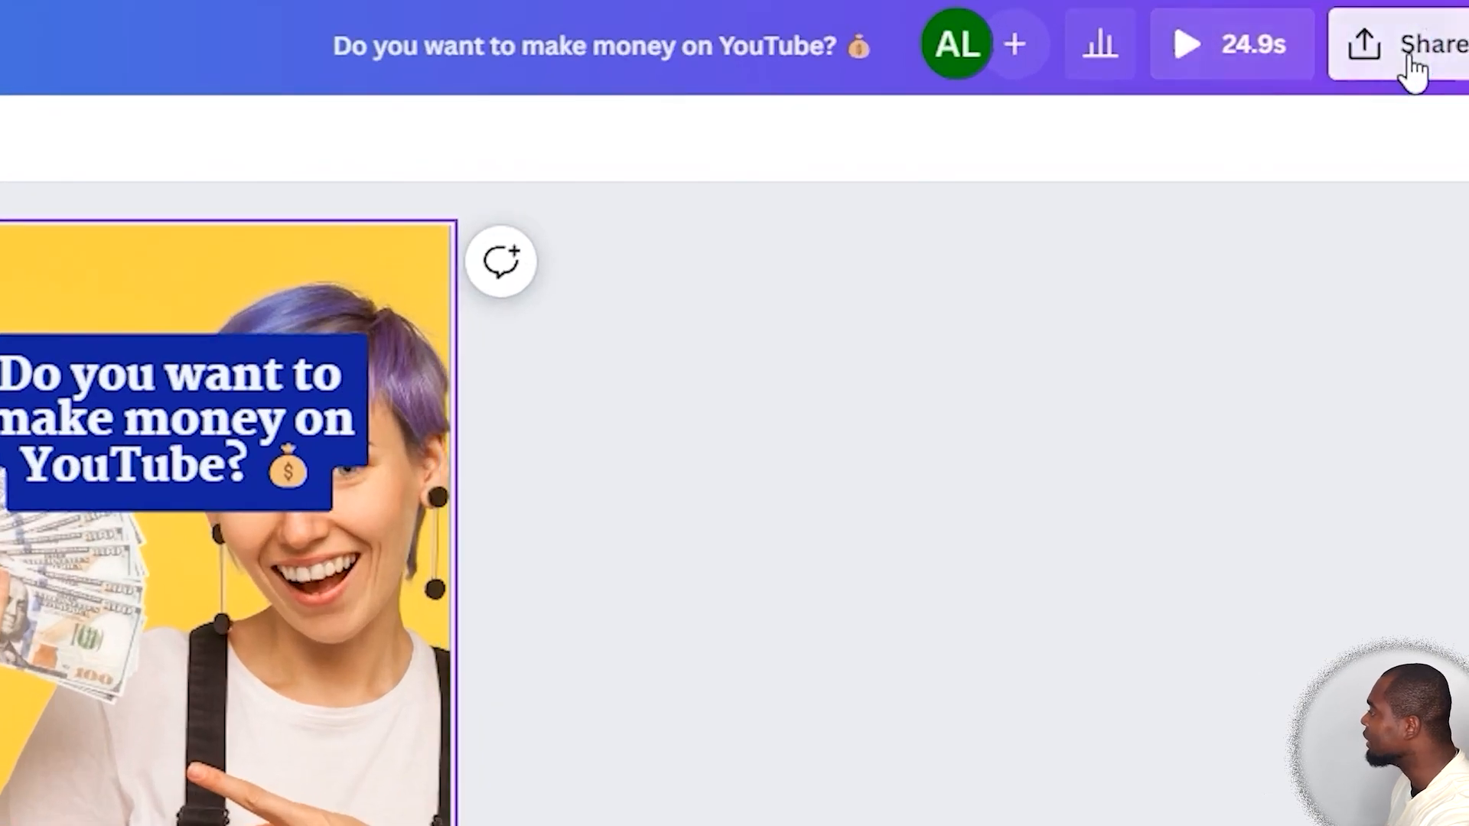
- Download all five pages as an MP4 video in 1080p quality
click(1461, 106)
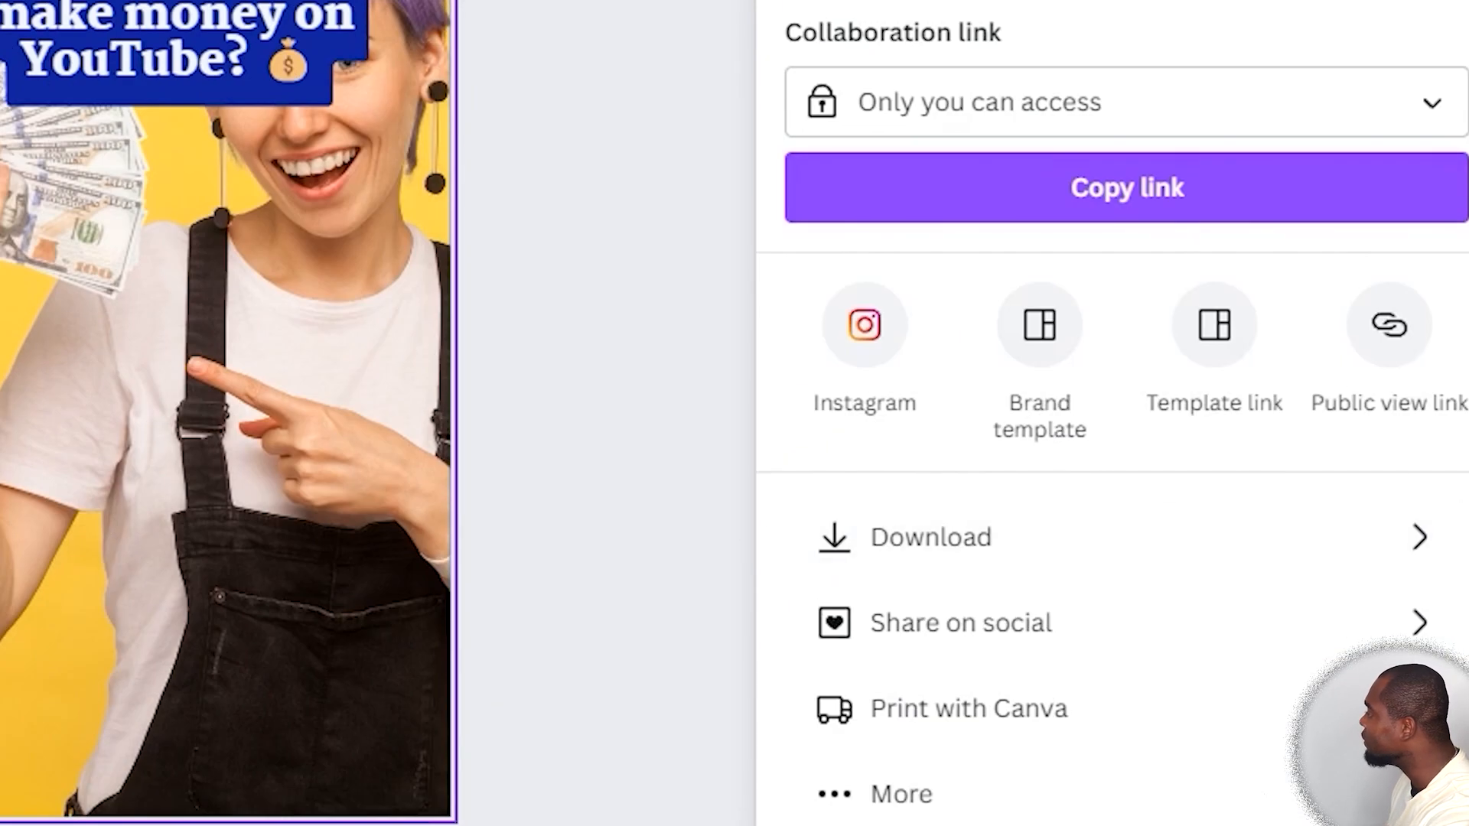
click(938, 540)
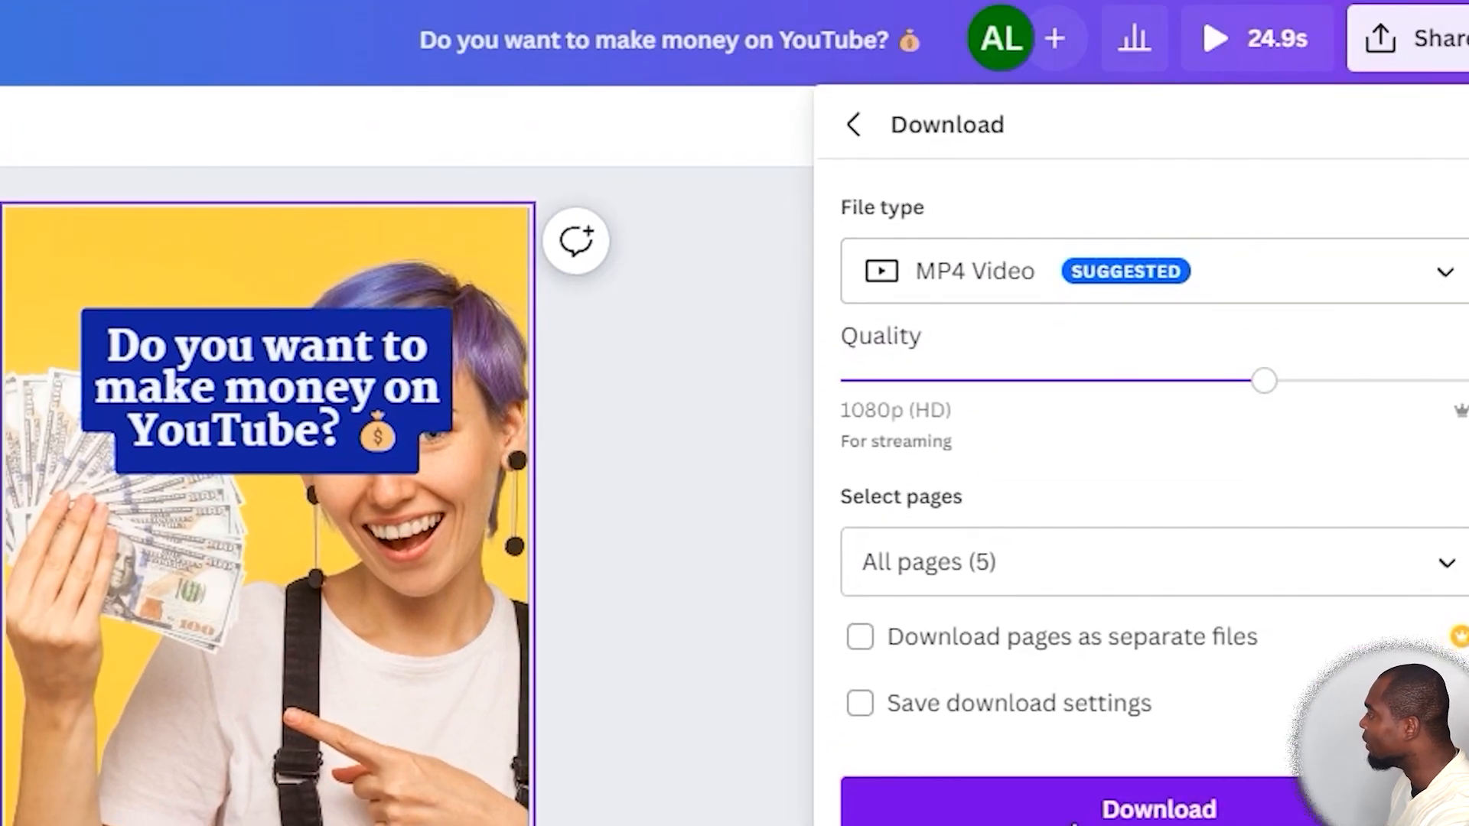
click(1074, 815)
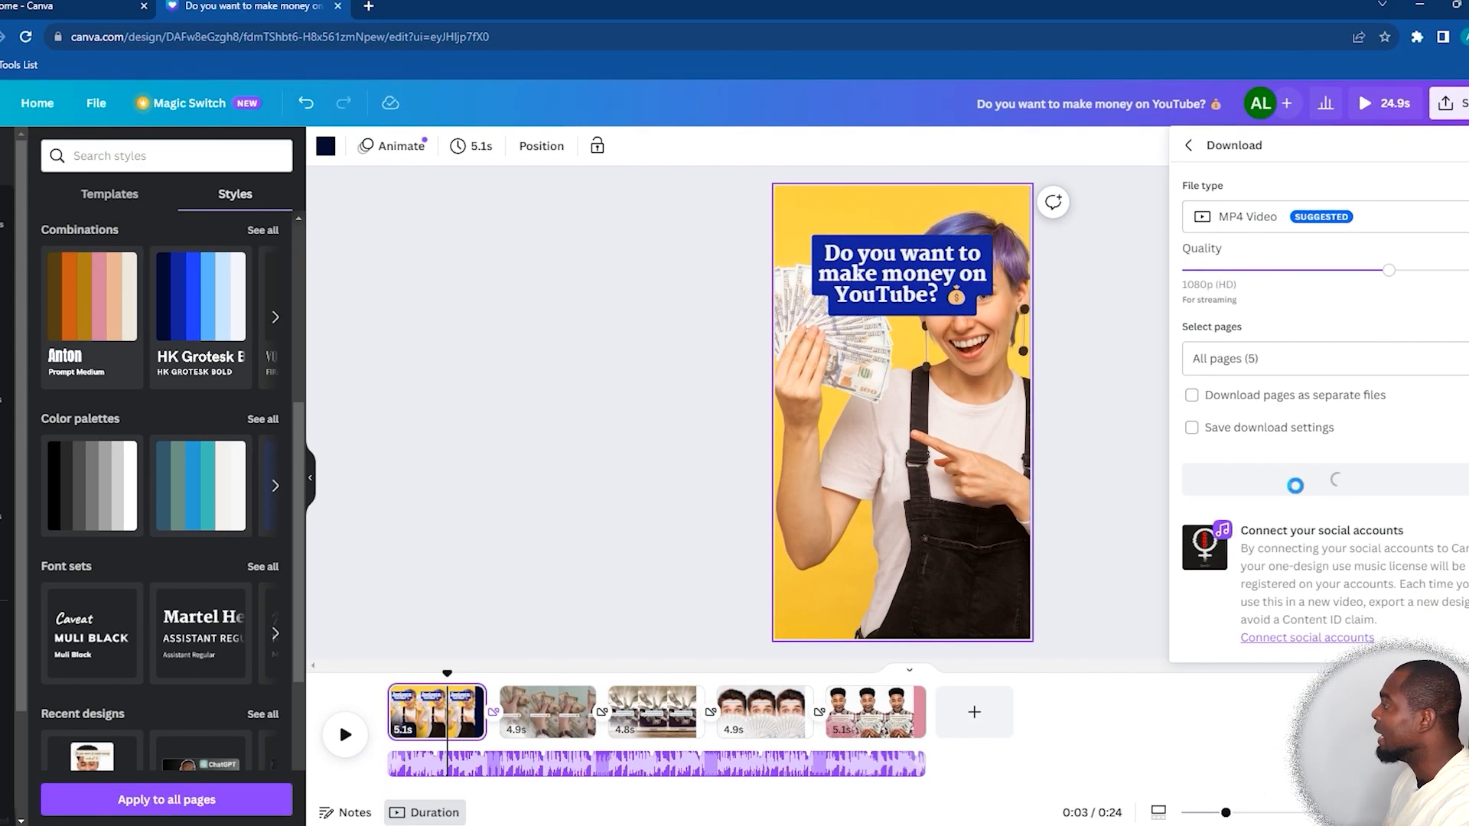